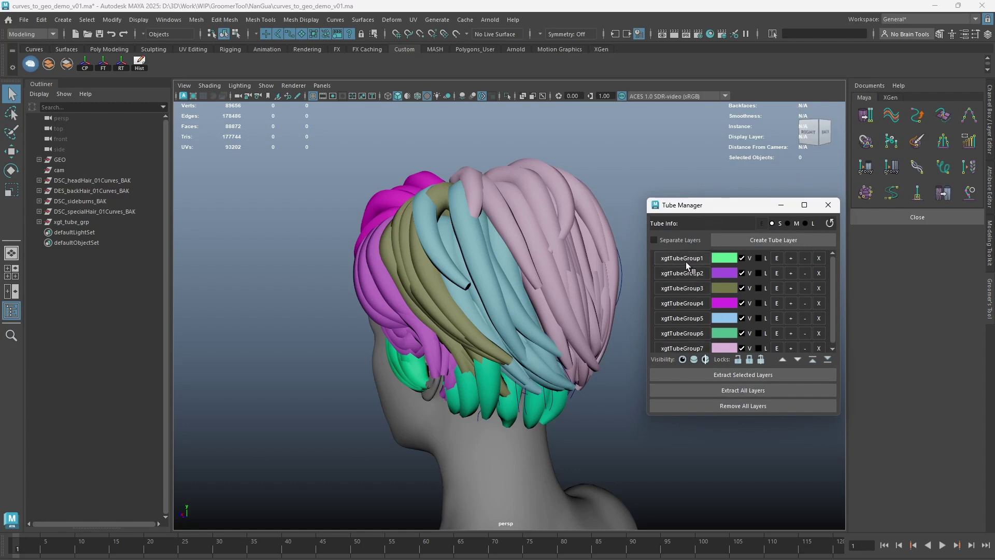
Select the xgtTubeGroup layers and individual tubes on the head to identify which layer each tube belongs to.
drag(685, 262, 684, 347)
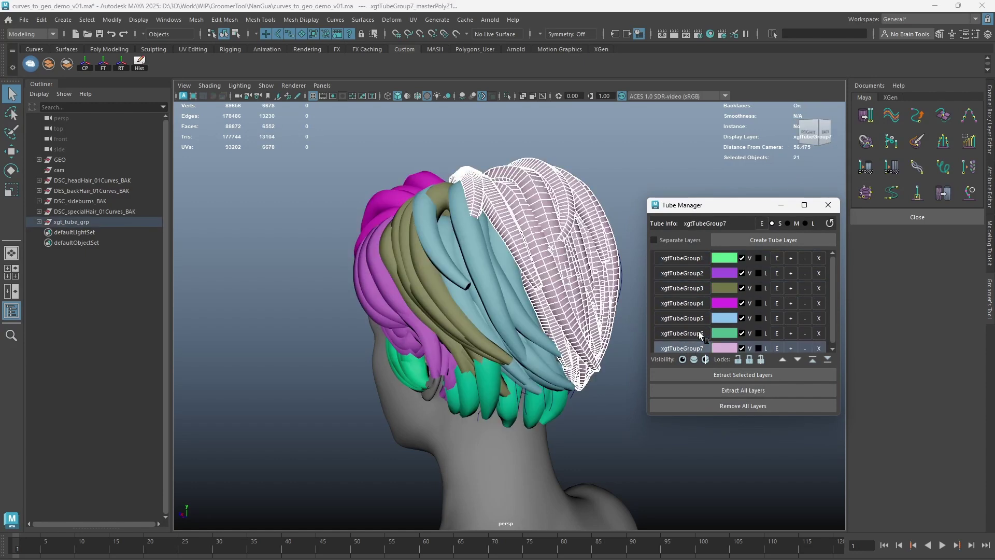
click(688, 181)
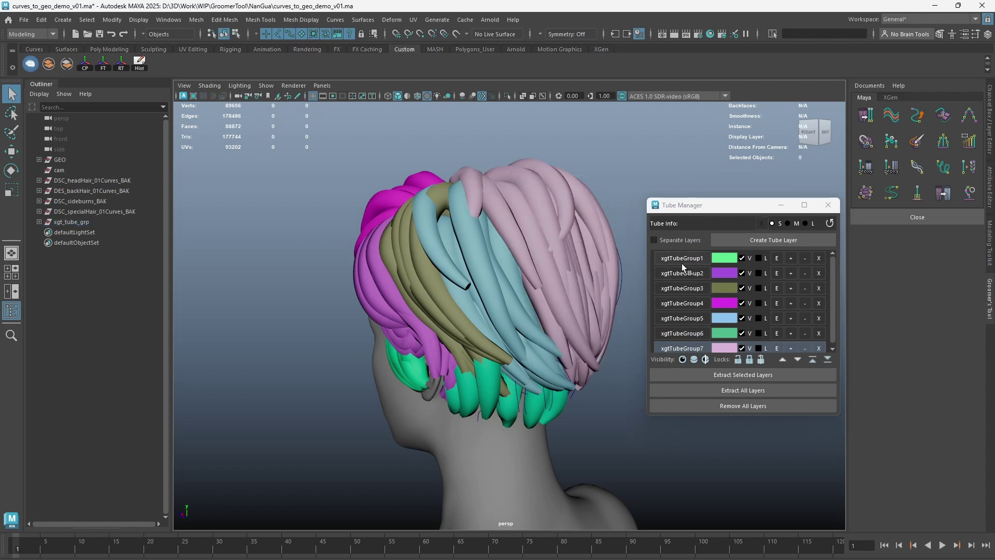
click(539, 218)
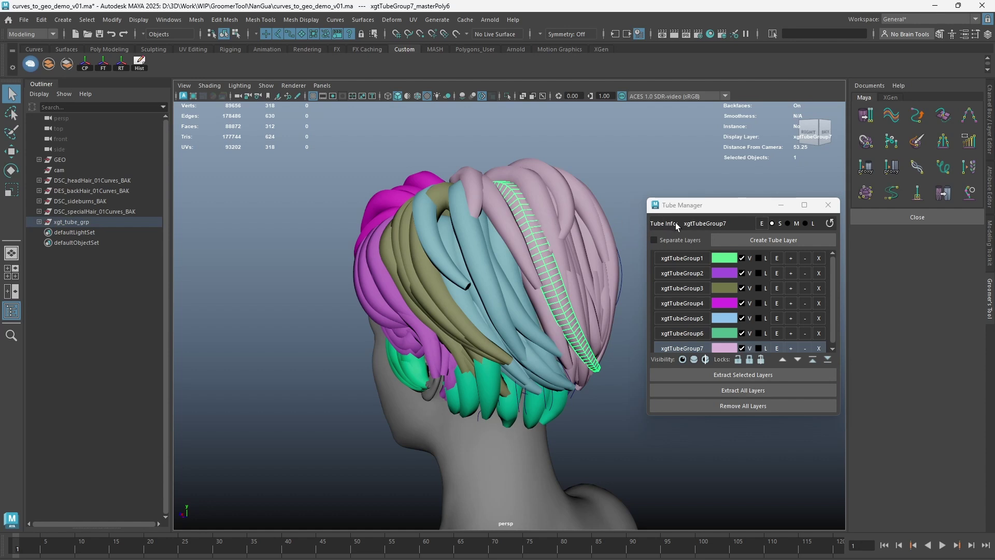
click(478, 284)
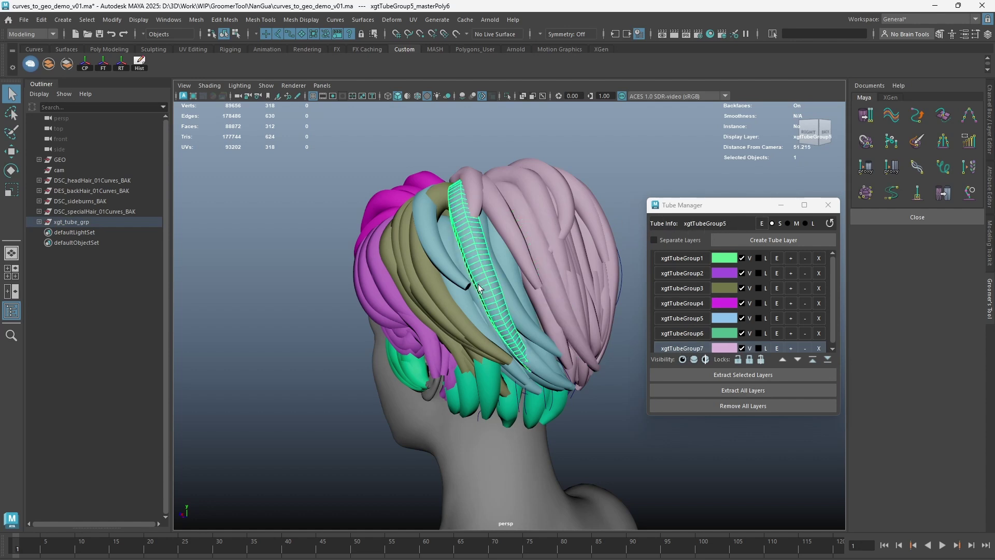
click(460, 276)
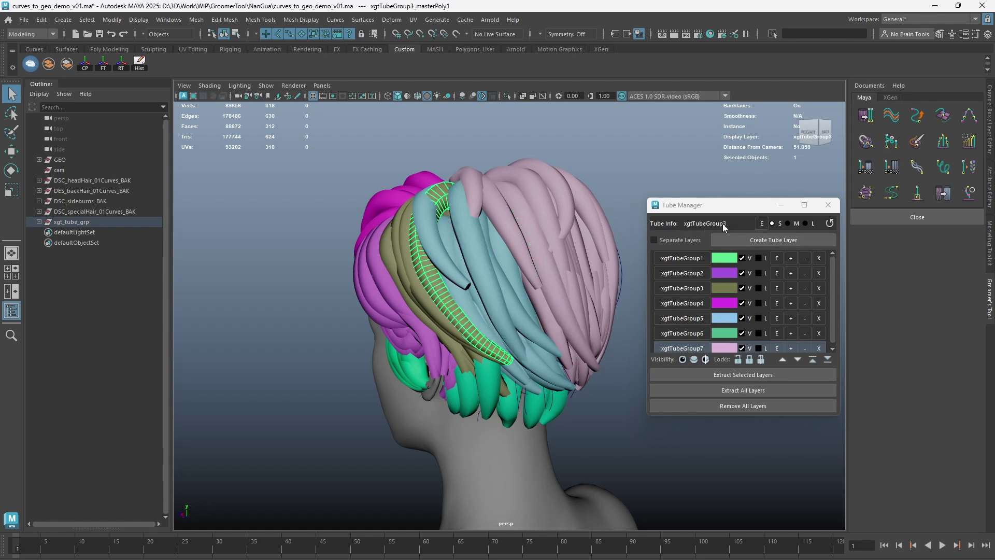
click(696, 182)
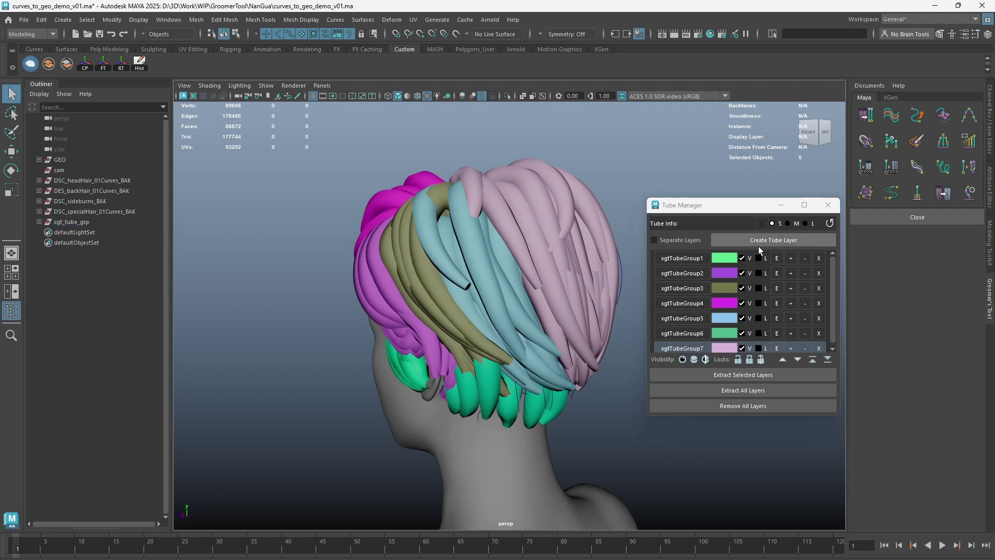
Open the tube editor of xgtTubeGroup1 to view its controls and close it again.
click(787, 222)
drag(750, 208, 747, 165)
click(819, 176)
click(821, 88)
click(809, 86)
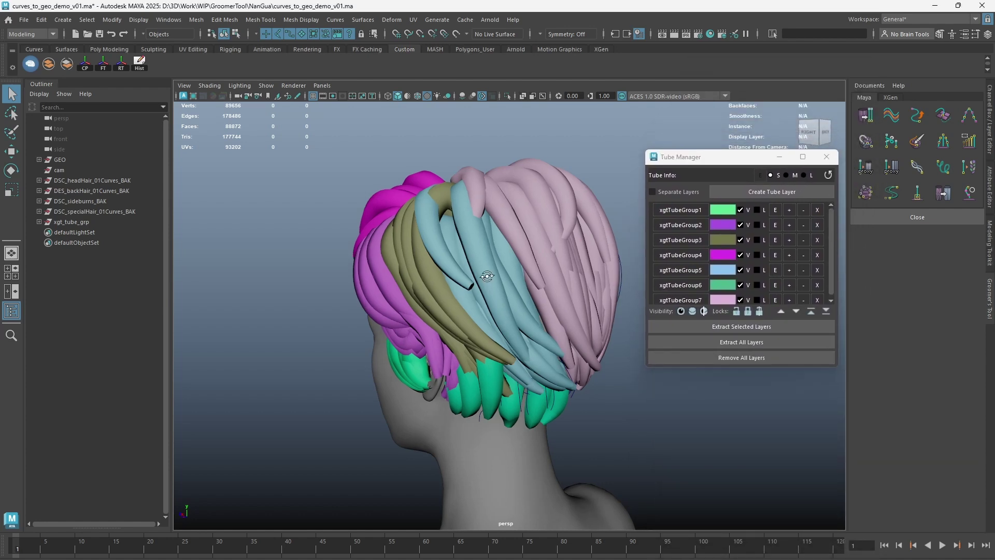
click(775, 210)
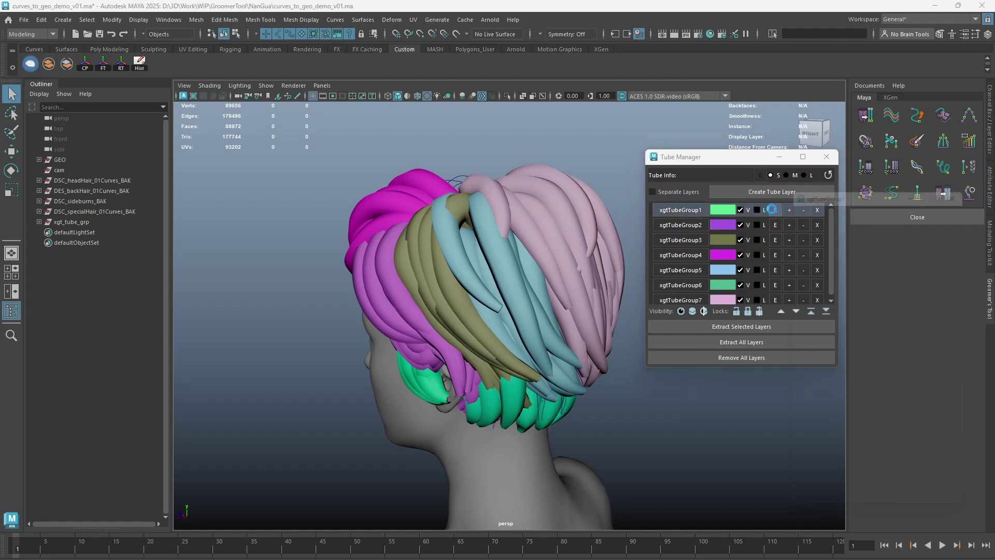
mouse_move(830, 179)
mouse_down()
mouse_move(818, 191)
mouse_move(831, 187)
mouse_up()
click(969, 182)
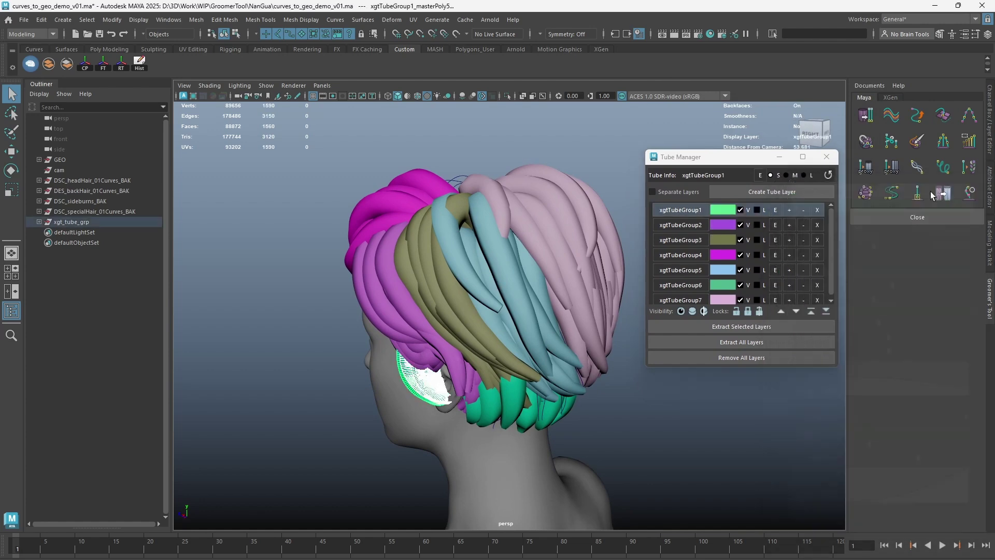
Open the xgtTubeGroup2 editor and set its global Length SubD to 47, Scale to 1.23, ScaleX to 0.80 and ScaleZ to 0.26.
click(775, 224)
alt+drag(440, 281, 492, 281)
alt+right_drag(492, 280, 544, 280)
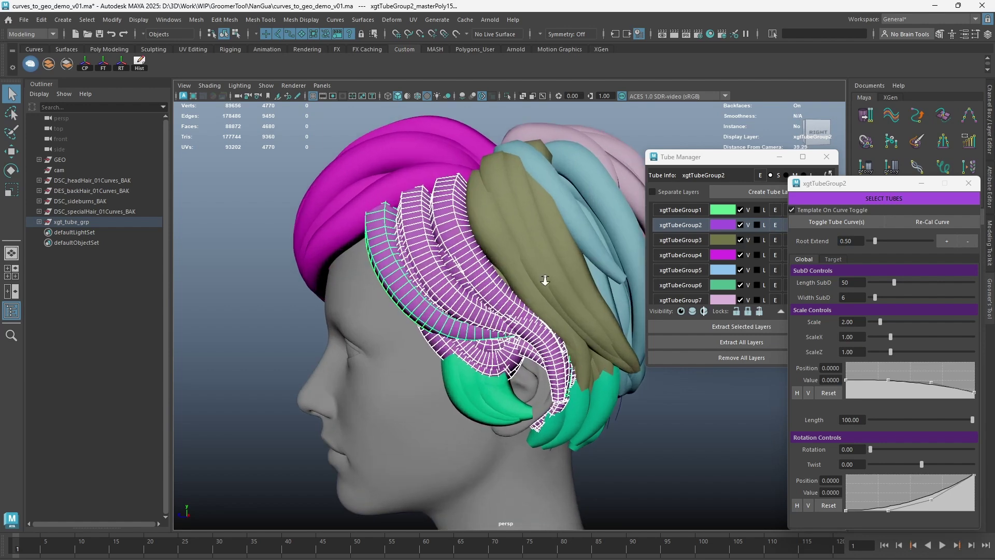
alt+drag(544, 279, 562, 275)
drag(749, 158, 132, 324)
scroll(482, 259, up, 2)
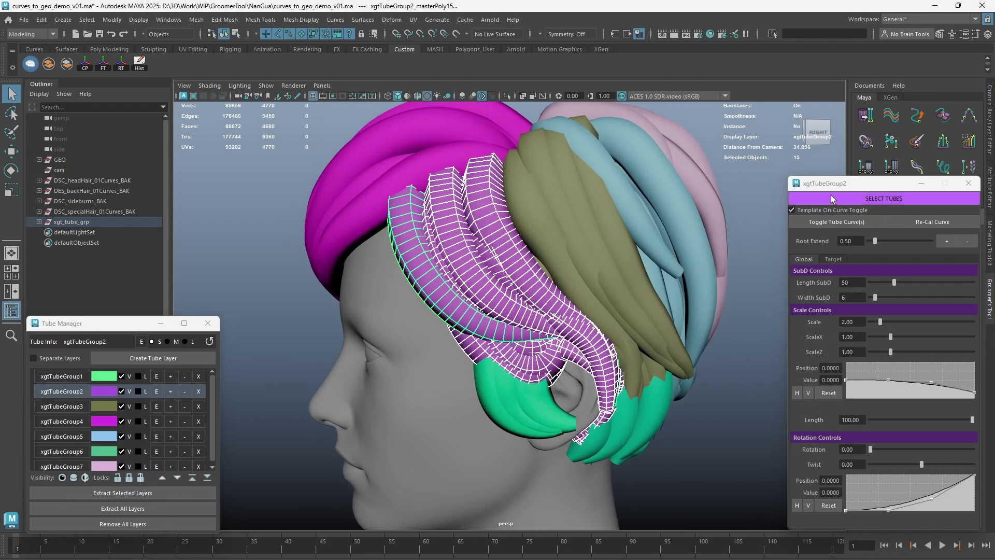
drag(838, 189, 797, 158)
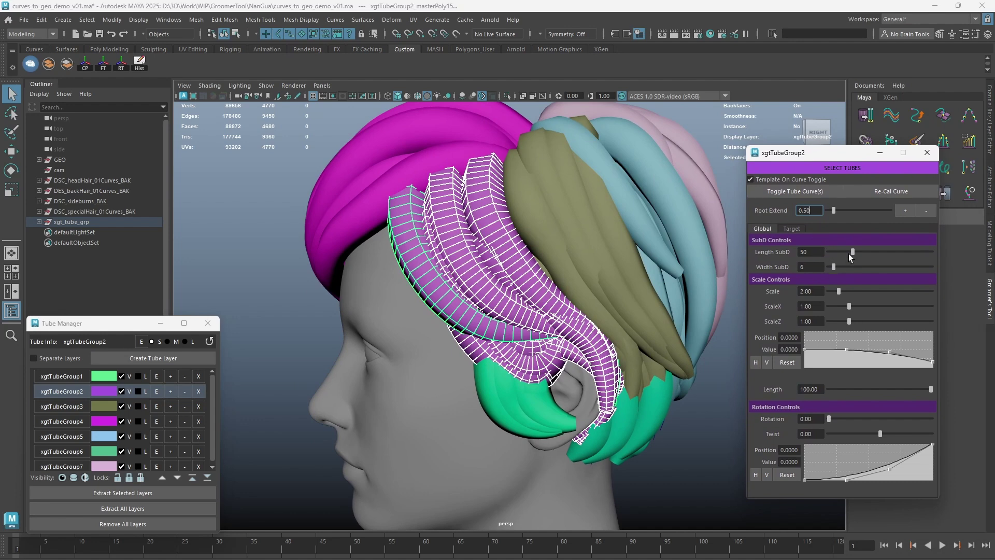
drag(848, 254, 848, 255)
drag(839, 292, 833, 320)
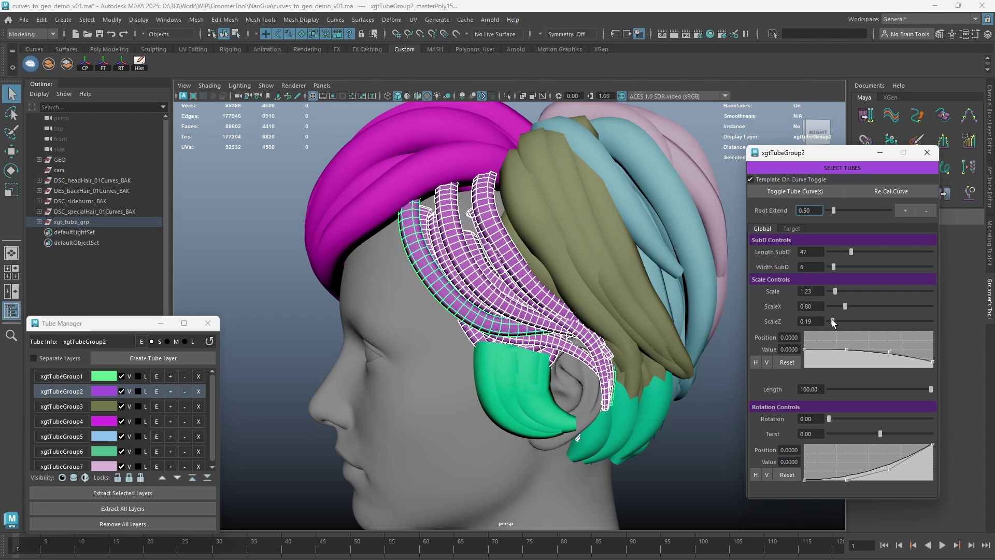
For tube6 alone, set Scale to 1.78 and ScaleX to 1.01, and lower the first inner point of its scale curve.
click(792, 228)
click(494, 248)
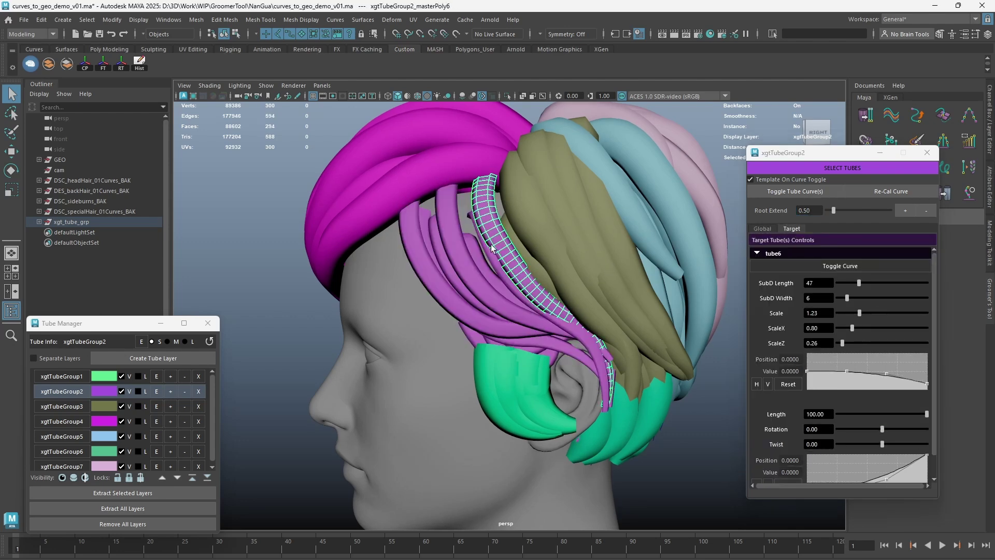
drag(858, 313, 856, 327)
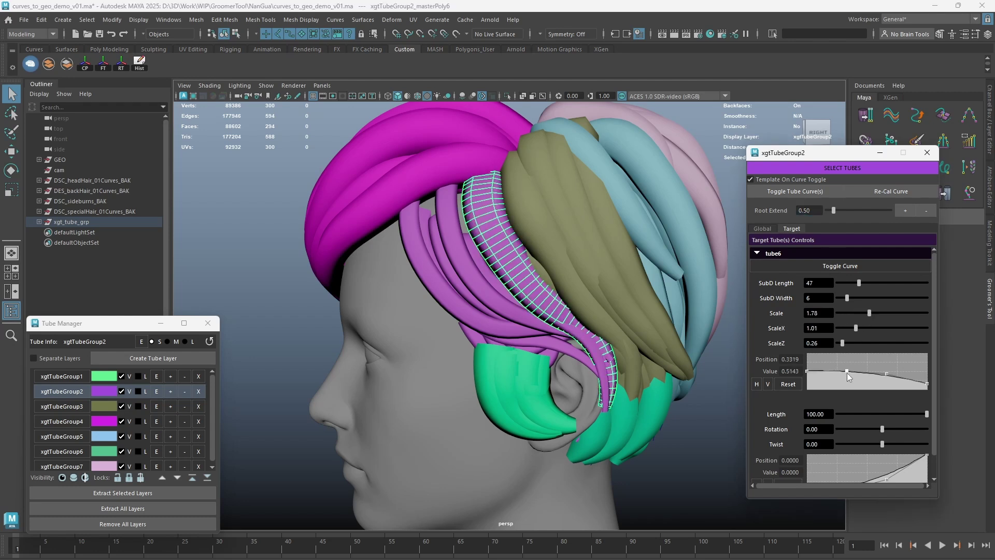
drag(847, 372, 847, 379)
Set tube15's individual Scale to 2.05, and give tube11 a Scale of 1.93 and a ScaleX of 1.25.
click(431, 268)
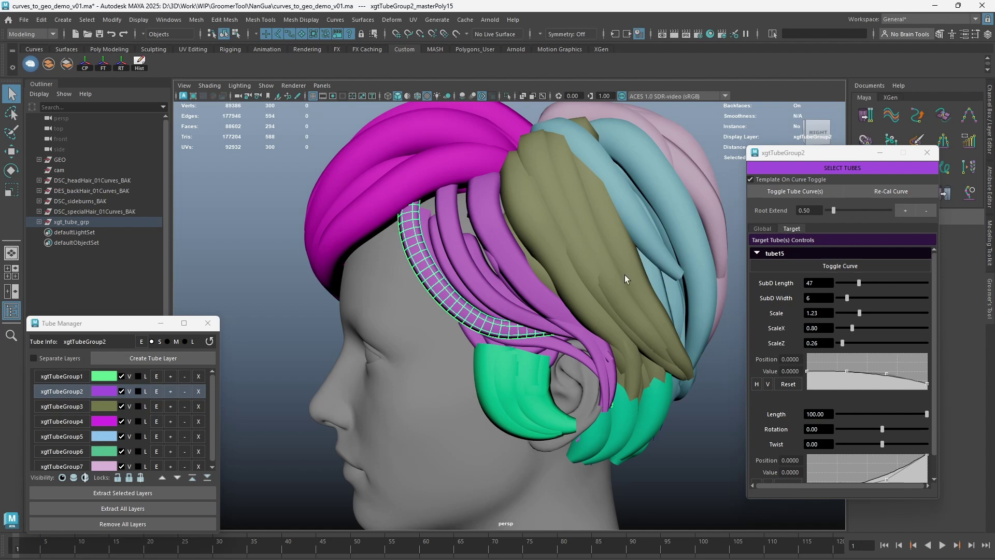
drag(858, 313, 869, 314)
click(487, 297)
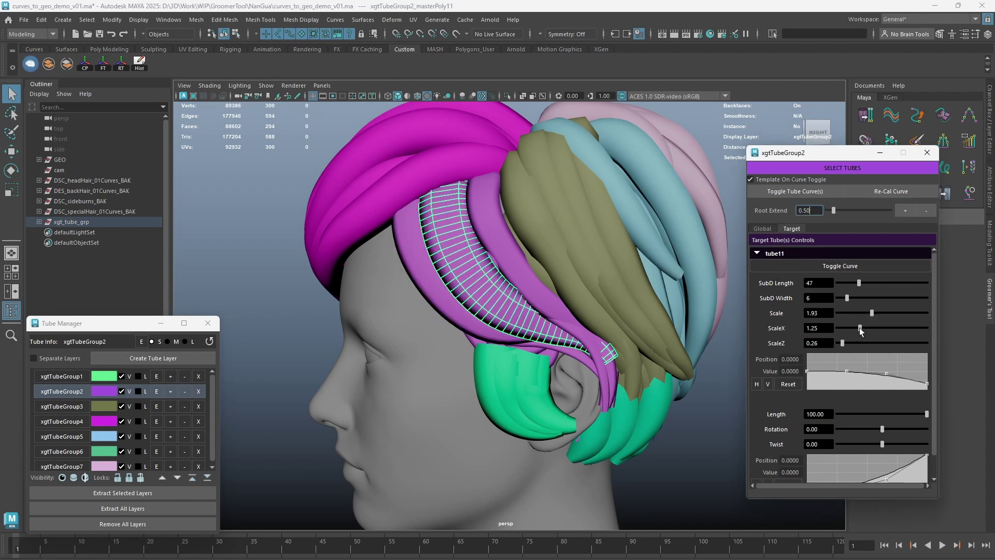
Select tubes of xgtTubeGroup2 one after another, including tube4, tube11 and tube15, to review their individual settings.
click(478, 337)
click(473, 344)
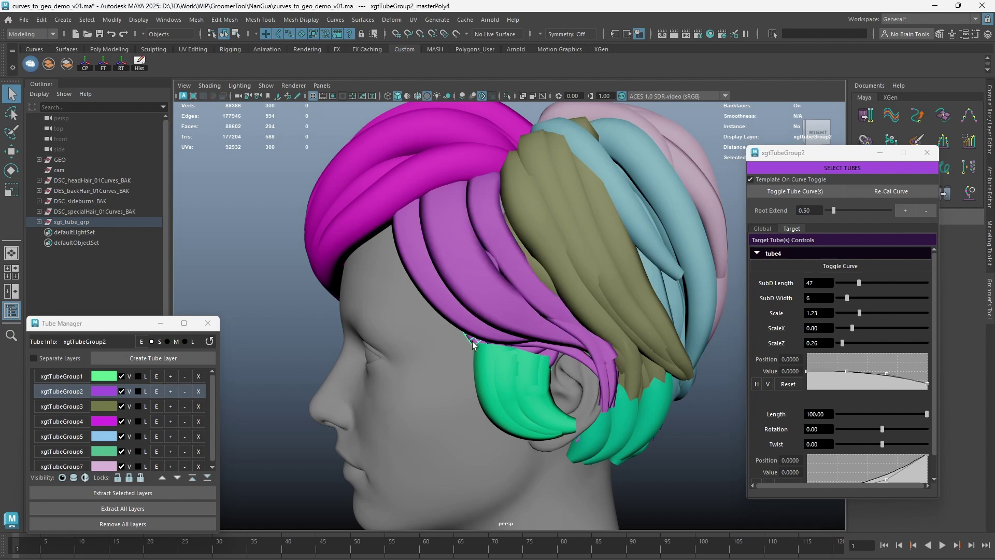
click(450, 298)
click(480, 280)
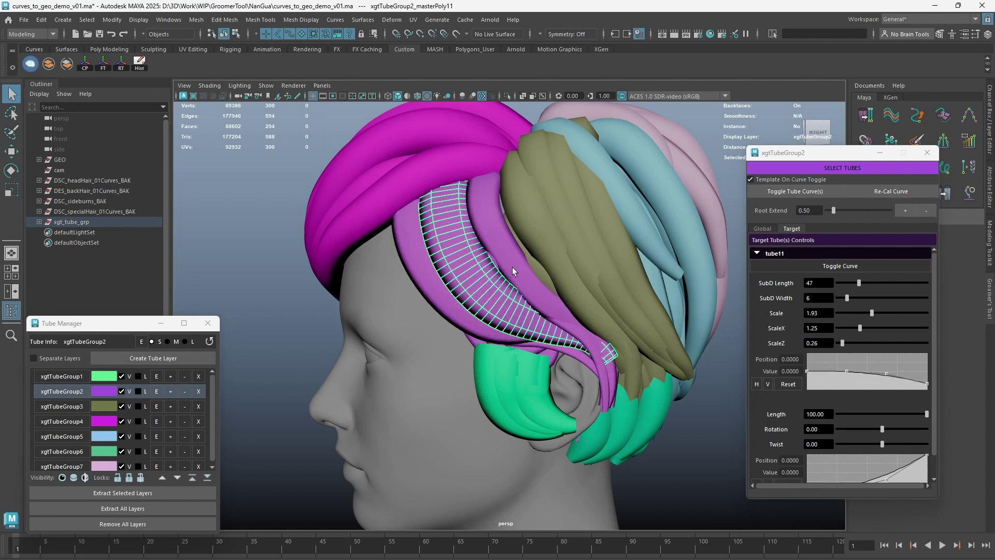
click(491, 300)
alt+drag(491, 301, 540, 243)
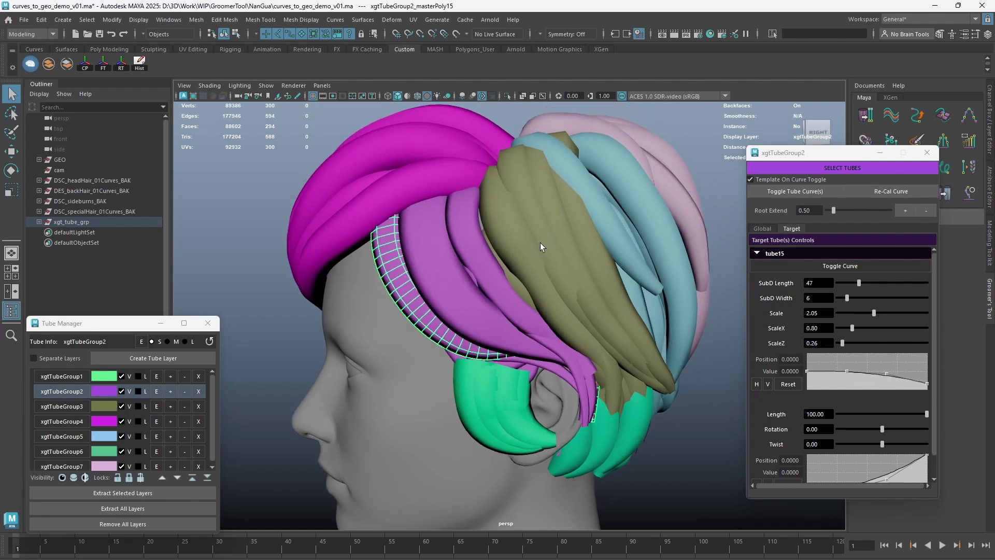
Load xgtTubeGroup3 in the tube editor and set the individual Scale of tube1 to 0.81.
click(533, 247)
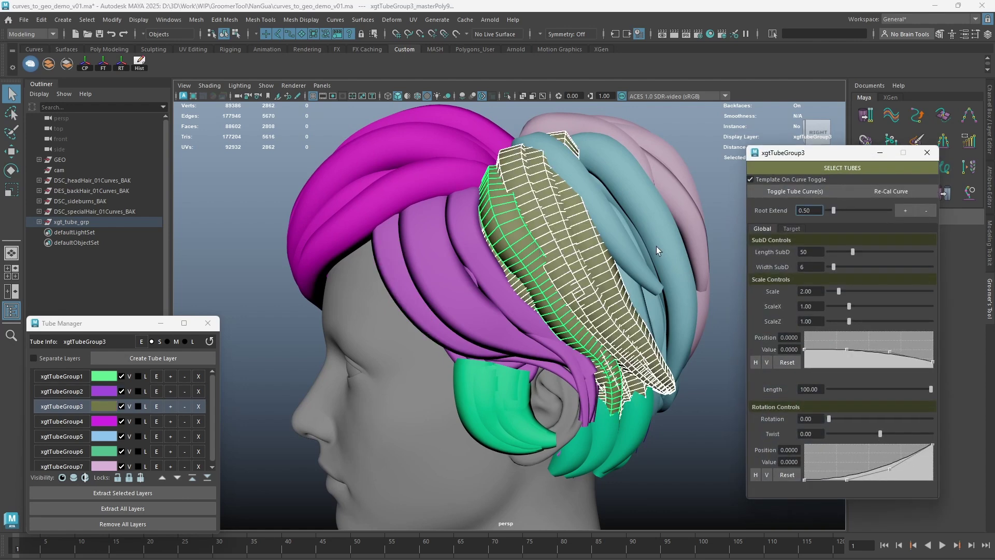
click(790, 228)
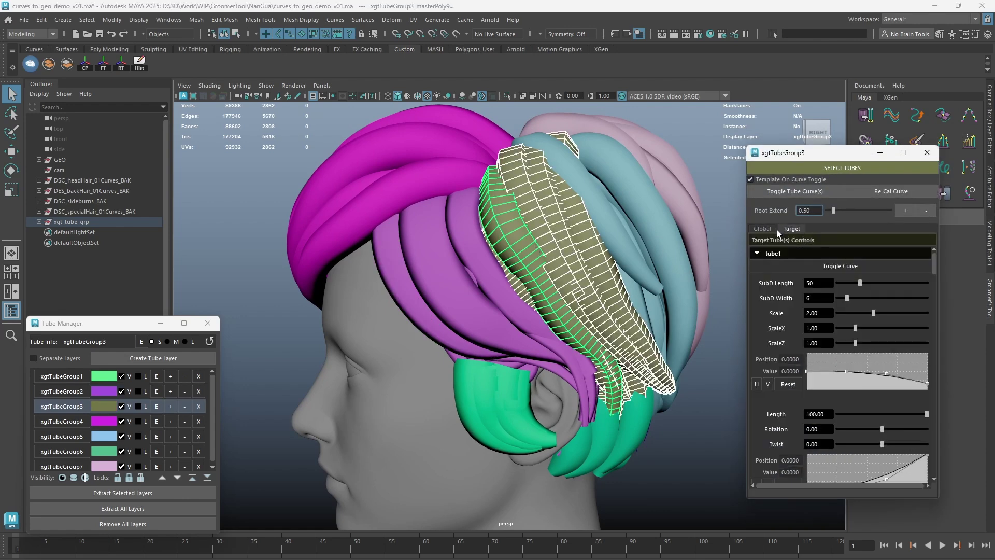
click(601, 260)
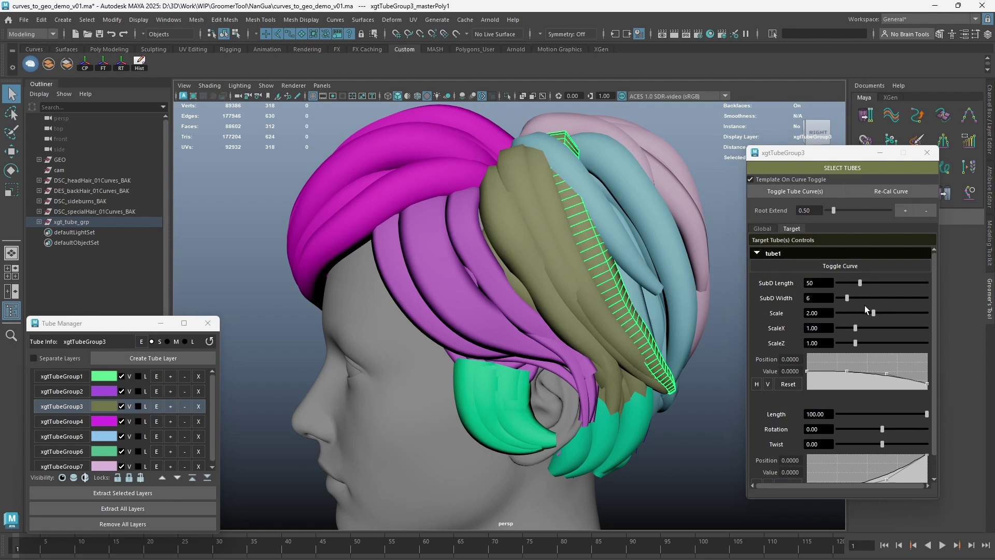
drag(873, 313, 852, 316)
click(596, 255)
click(575, 282)
click(599, 281)
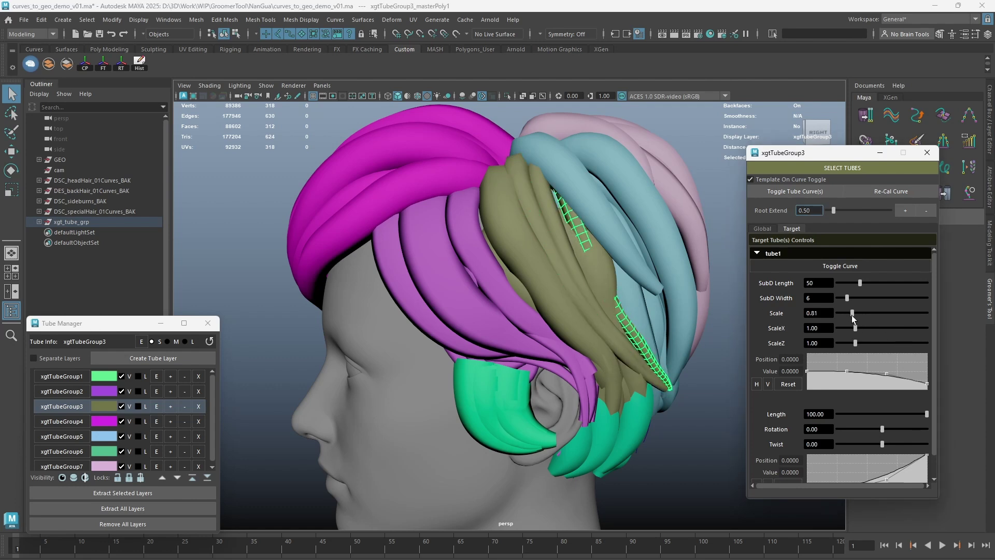
Re-enable the locked global Scale of xgtTubeGroup3 and set it to 1.02.
click(762, 228)
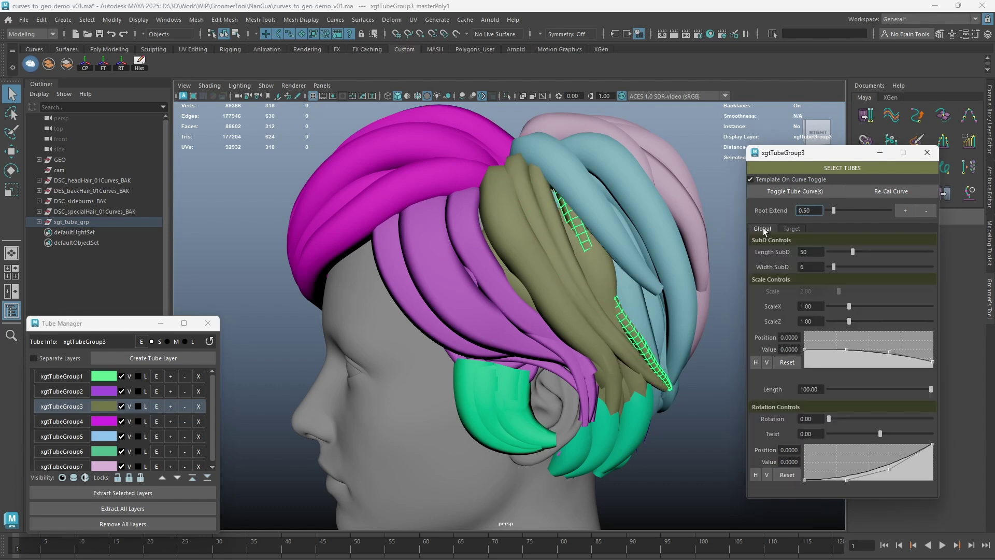
click(805, 291)
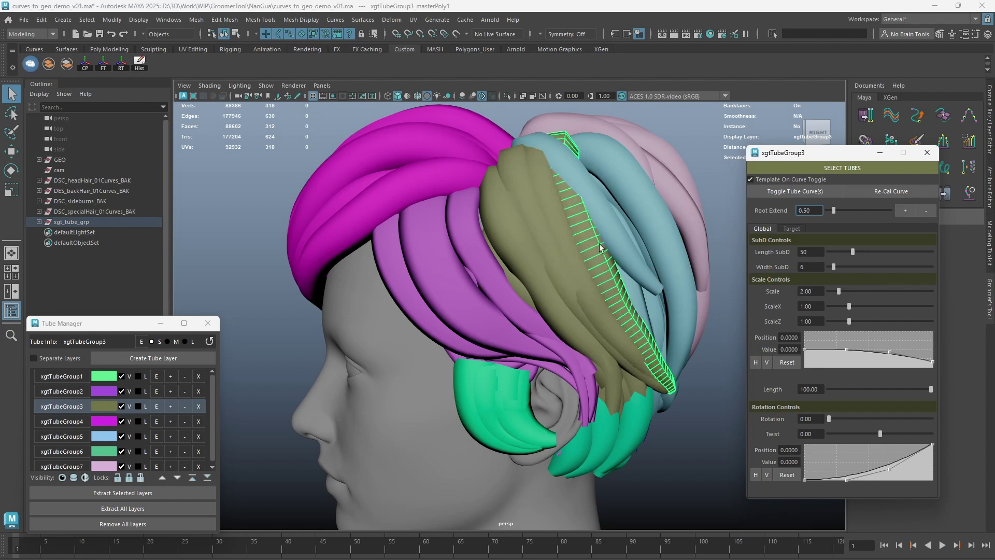
click(797, 291)
drag(835, 293, 833, 293)
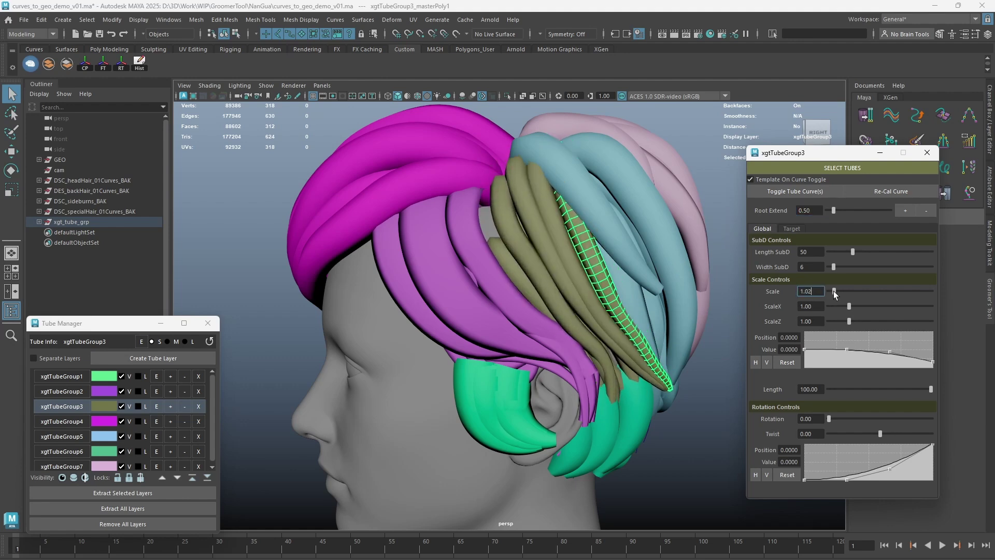
Try individual overrides on xgtTubeGroup3 tubes, with tube5 at Scale 0.48, ScaleX 2.43 and ScaleZ 2.05, and restore the global values.
click(791, 228)
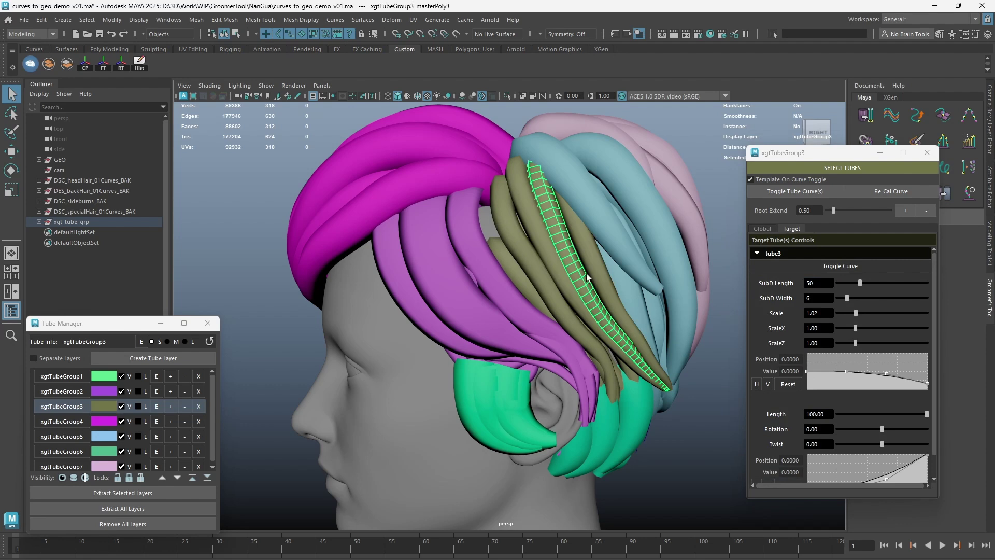
drag(852, 313, 874, 343)
click(589, 296)
click(572, 297)
click(554, 297)
click(576, 277)
click(572, 292)
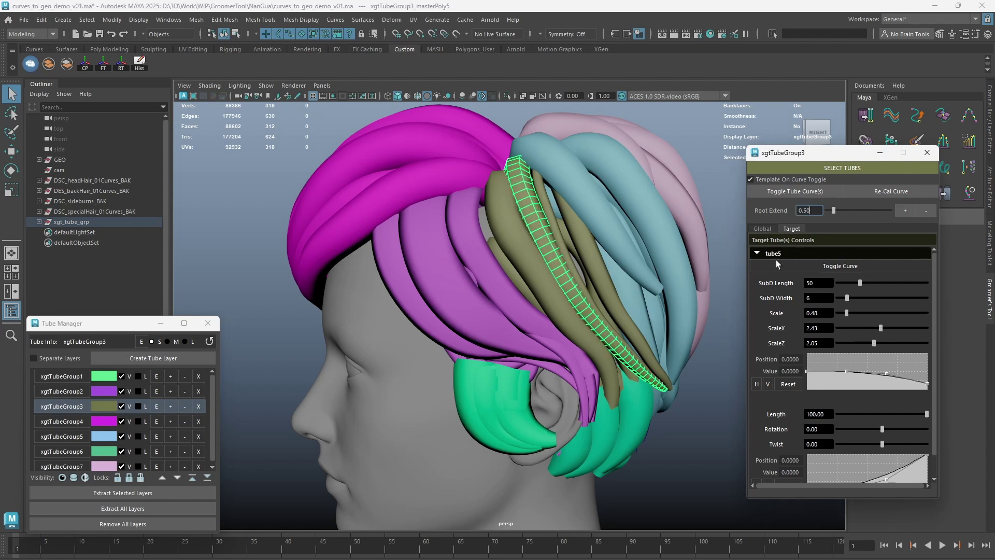
click(763, 229)
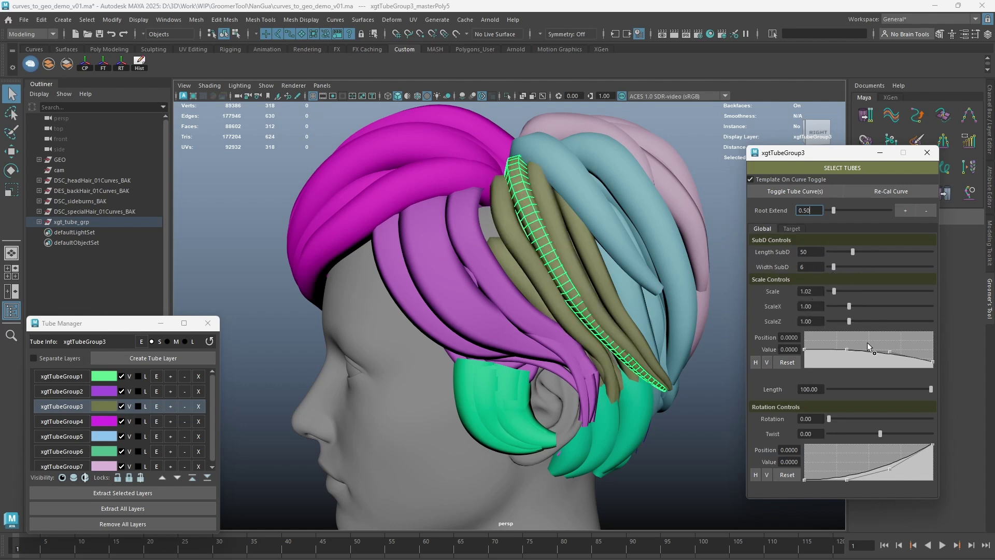
Reshape tube3's individual scale curve by raising the first inner point and lowering the second to a value of 0.0286.
click(791, 228)
click(582, 263)
drag(846, 371, 887, 389)
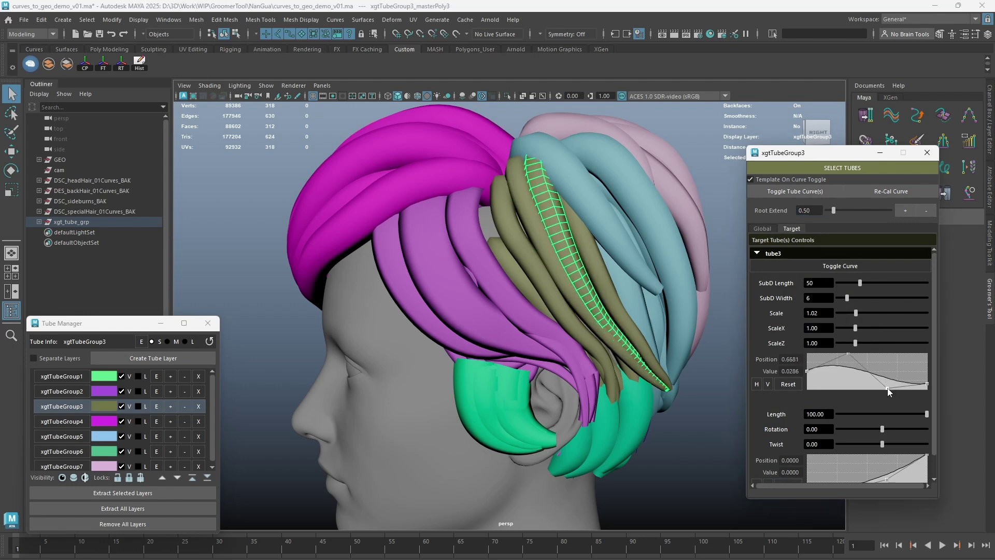
Re-enable xgtTubeGroup3's global scale curve, raise its first inner point and lower the second to 0.0286 at position 0.6573.
click(770, 230)
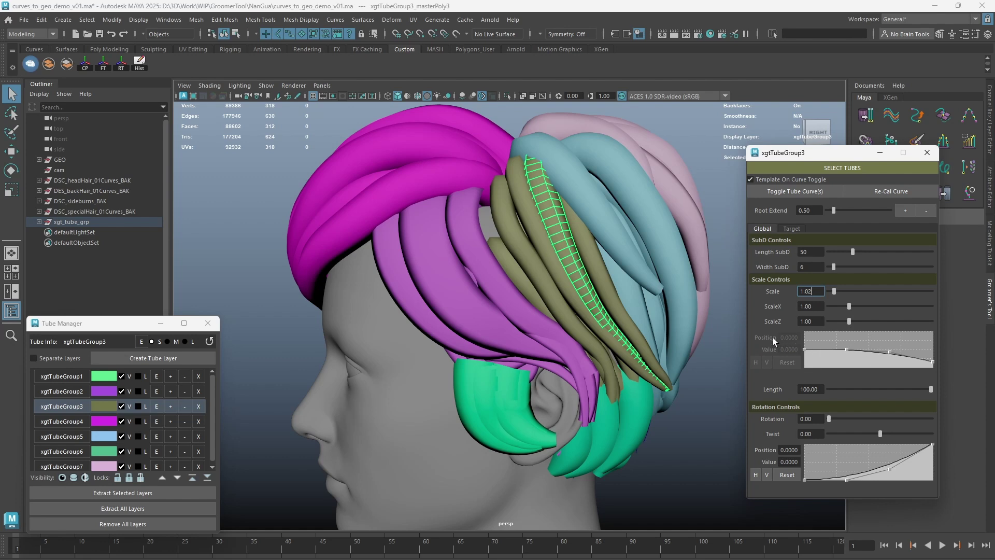
key(Return)
drag(847, 348, 888, 363)
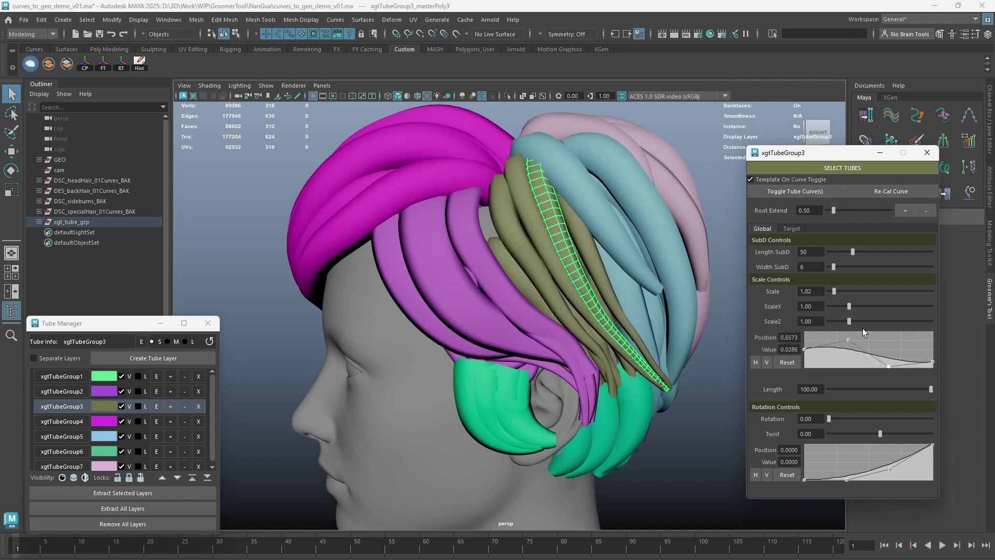
Close the xgtTubeGroup3 editor, place the Tube Manager beside the head and select all tubes of xgtTubeGroup1.
click(925, 154)
drag(134, 323, 810, 244)
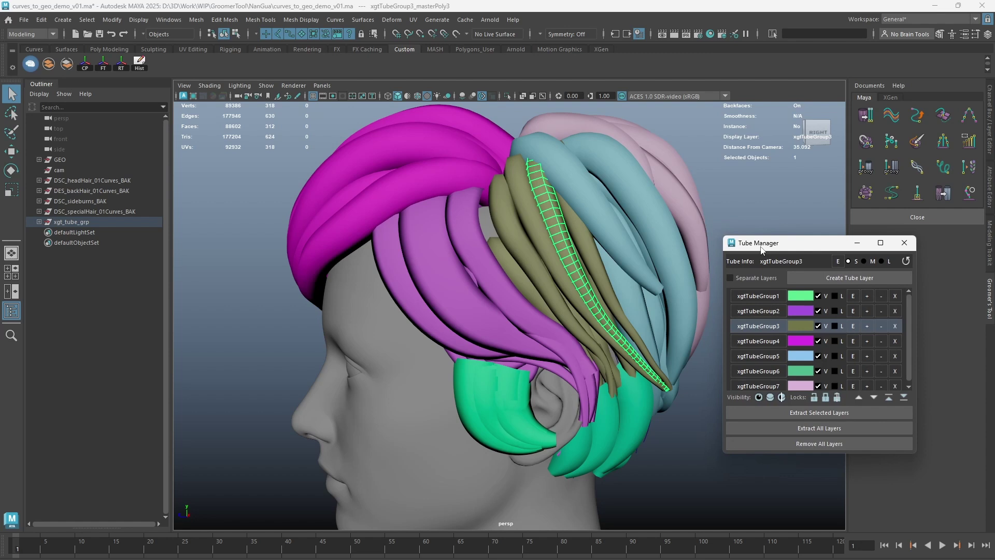
click(756, 296)
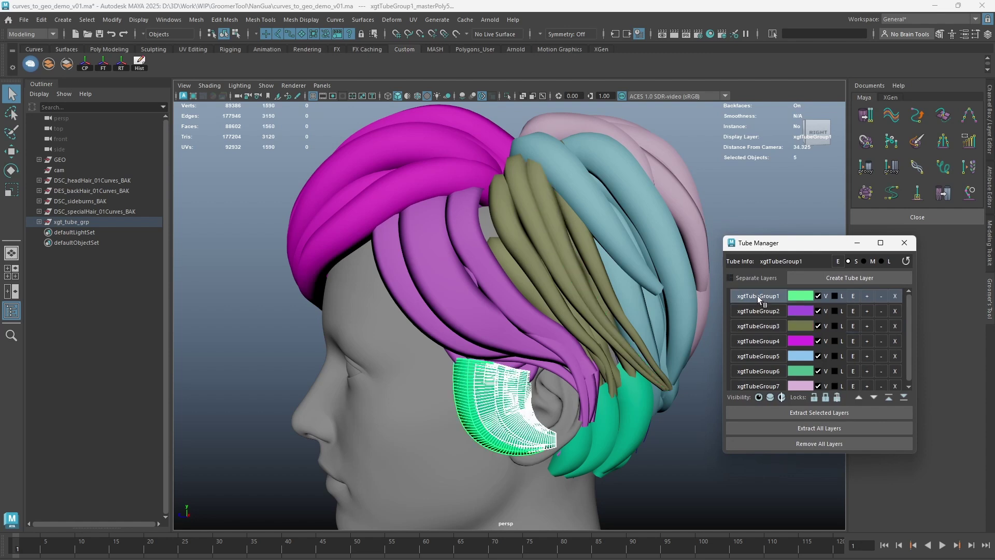
Rename the xgtTubeGroup1 layer as sidburns.
right_click(756, 299)
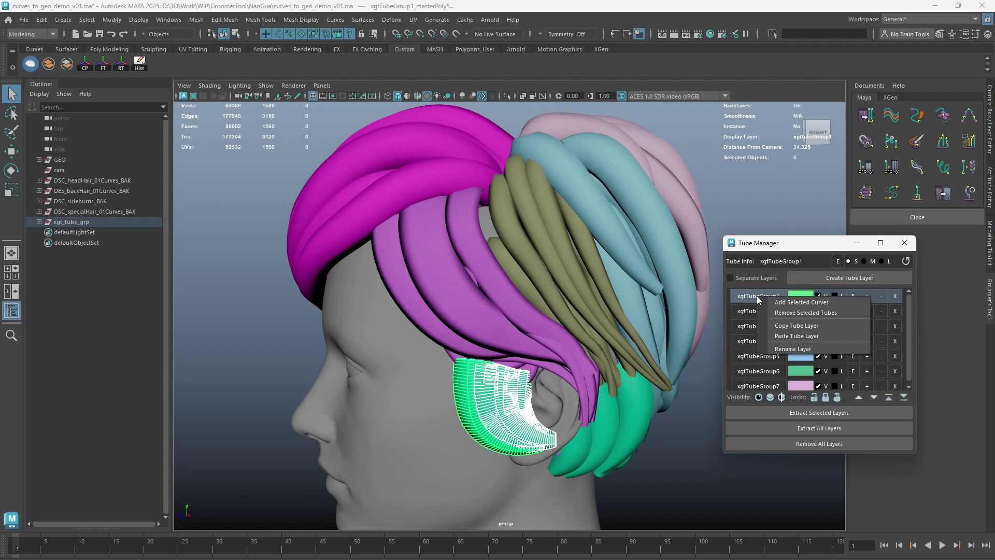
click(792, 349)
key(ctrl+a)
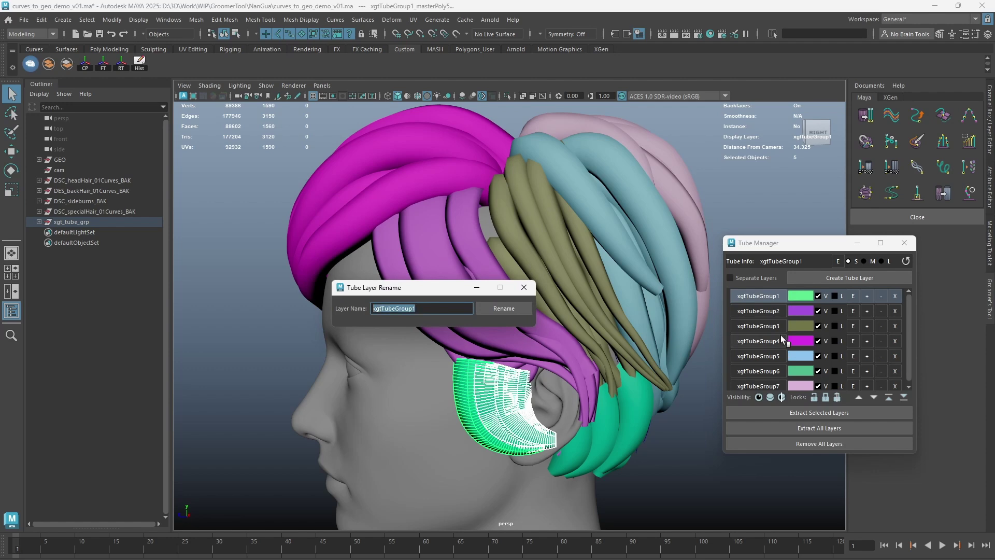
text(sidburns)
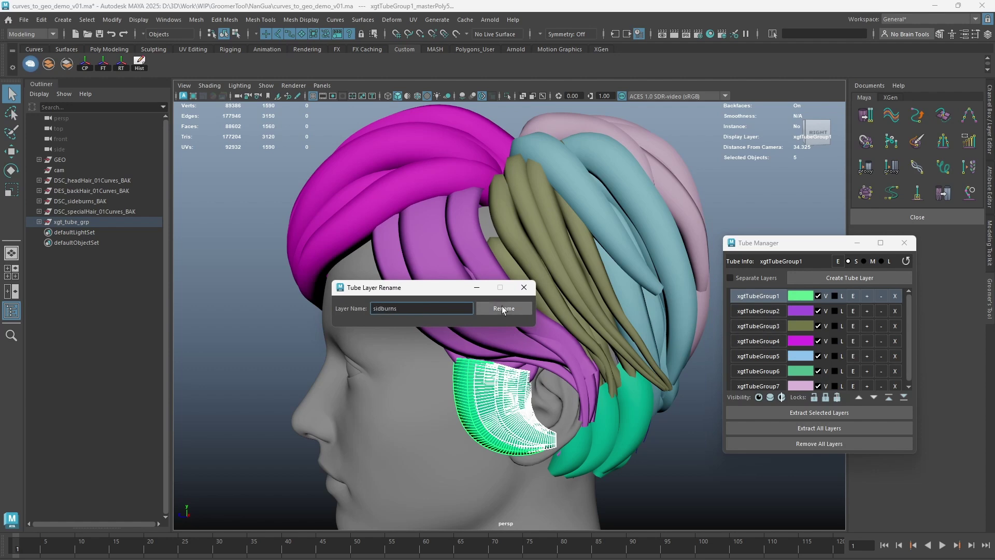
click(503, 307)
Select the xgtTubeGroup2 layer's tubes and rename the layer as front_side.
click(774, 311)
right_click(807, 313)
click(796, 356)
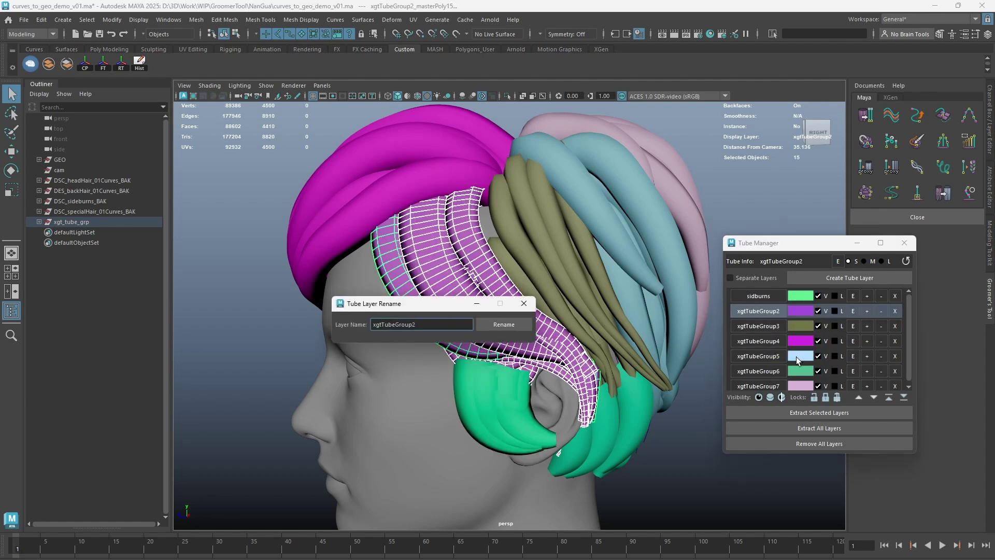
key(ctrl+a)
text(front_side)
click(510, 324)
Select the xgtTubeGroup3 layer's tubes and rename the layer as sideA.
click(769, 325)
right_click(778, 326)
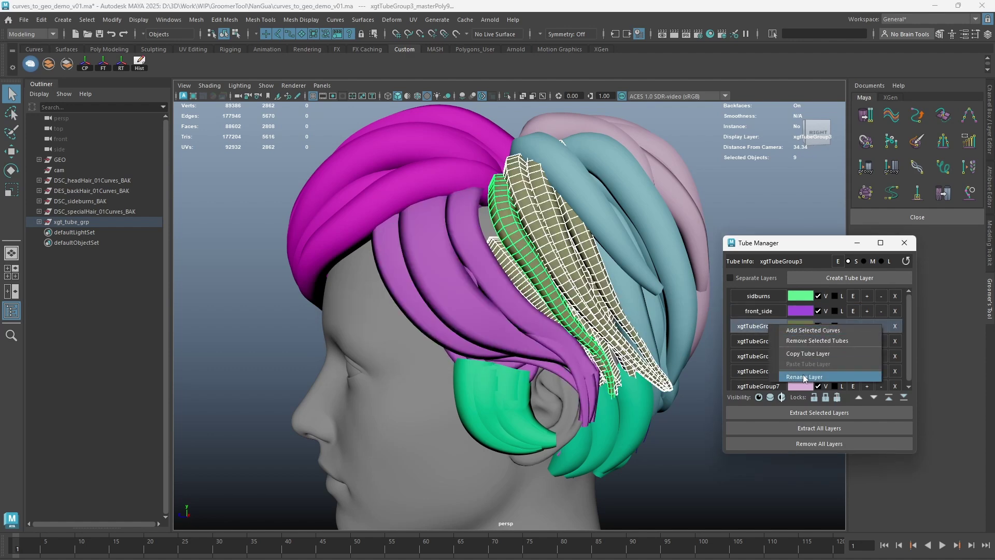
click(795, 363)
key(ctrl+a)
text(sideA)
click(500, 340)
Try renaming the xgtTubeGroup4 layer as front, and name it front_hair instead.
click(750, 343)
right_click(750, 343)
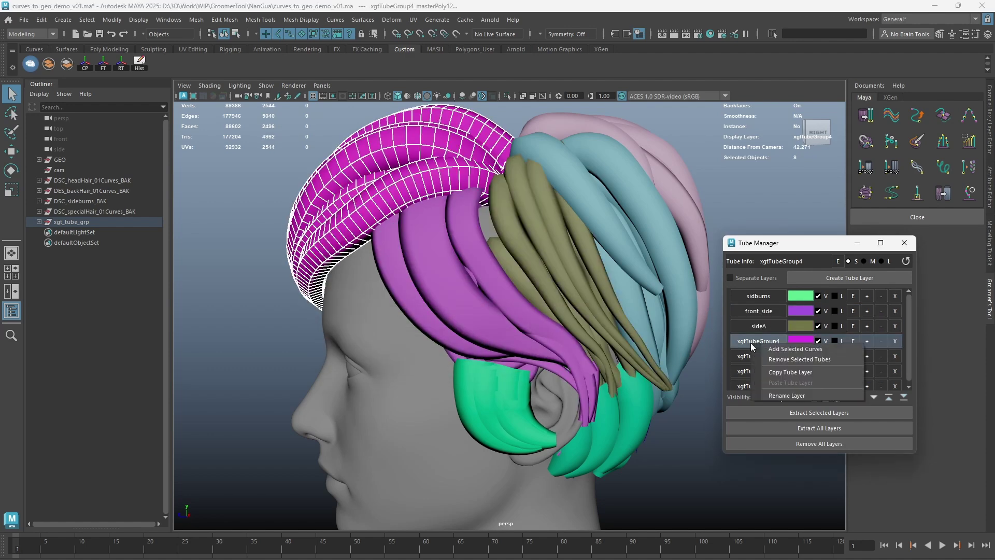
click(785, 396)
key(ctrl+a)
text(front)
key(Return)
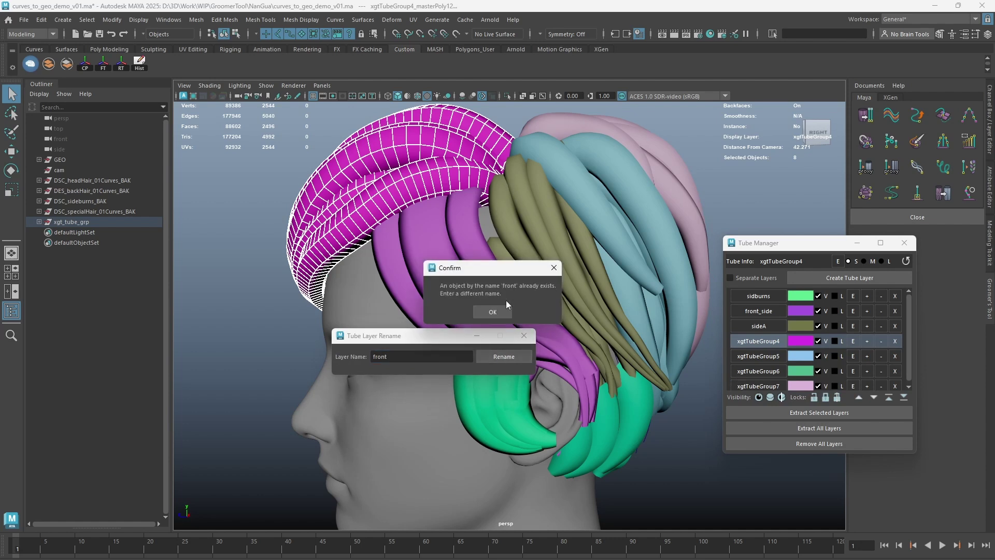
click(492, 312)
click(420, 357)
click(487, 358)
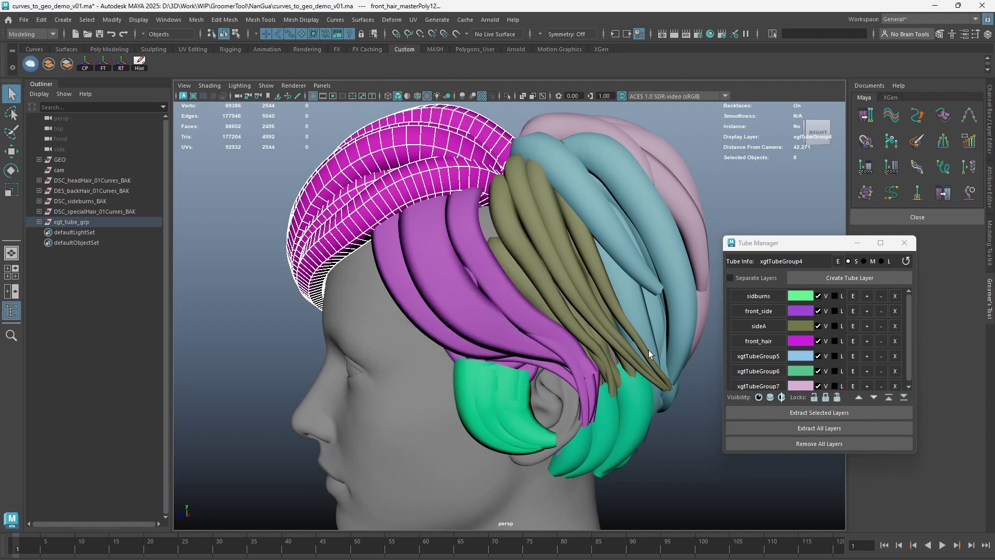
Check the layer names of a magenta, a purple and an olive tube on the head, and clear the selection.
click(445, 177)
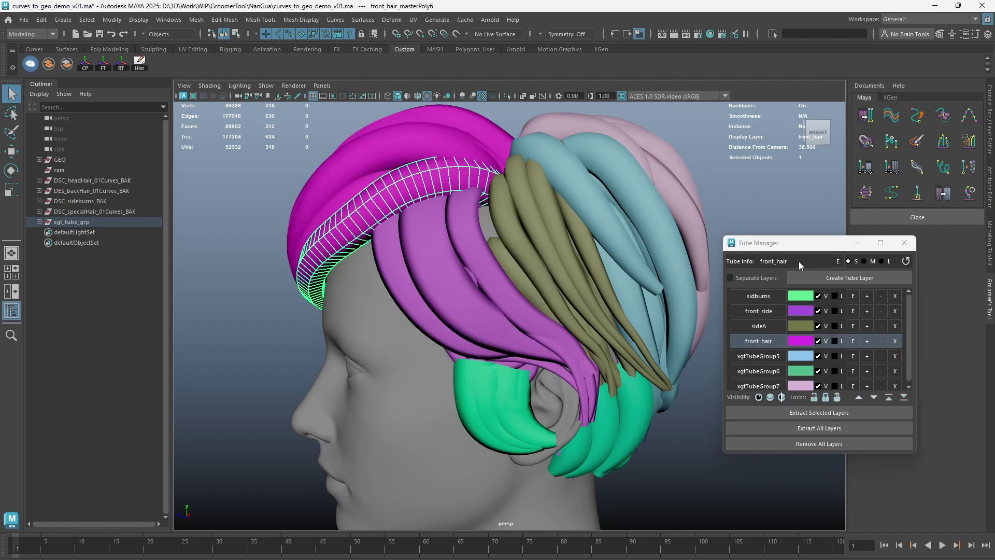
shift+click(438, 272)
shift+click(531, 260)
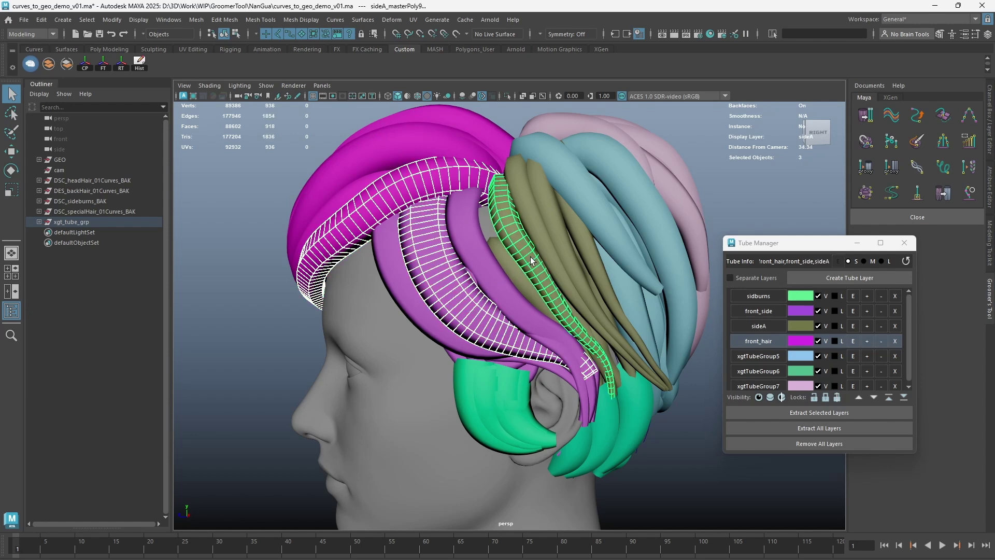
click(766, 343)
click(717, 190)
Add the two bare scalp curves beside the magenta front tubes to the front_hair layer and view its tube settings.
alt+drag(383, 174, 490, 271)
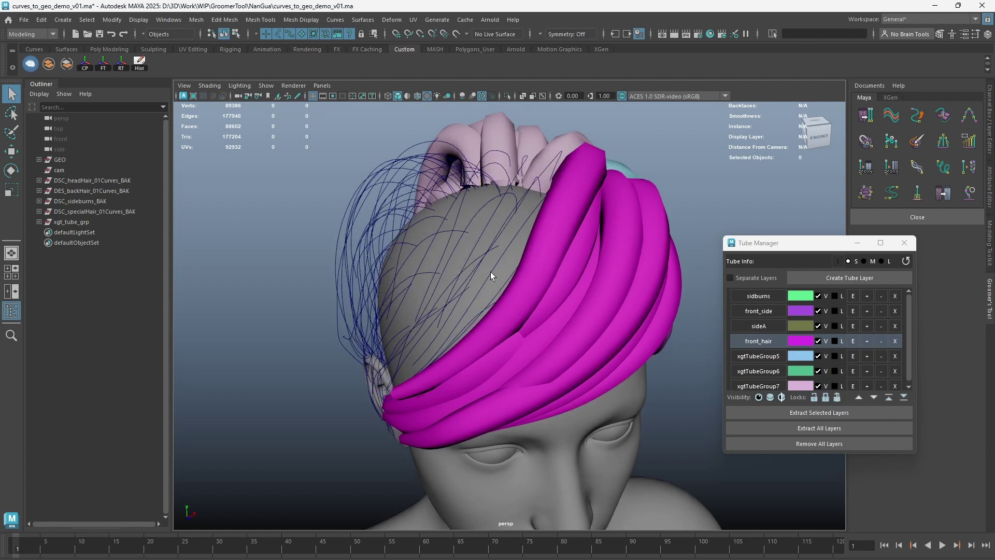
key(w)
click(506, 289)
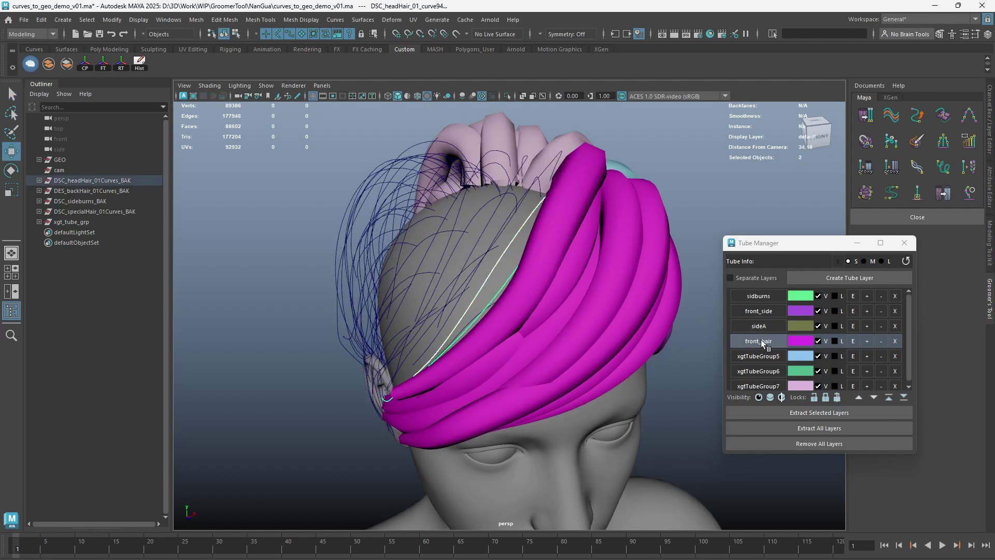
right_click(760, 344)
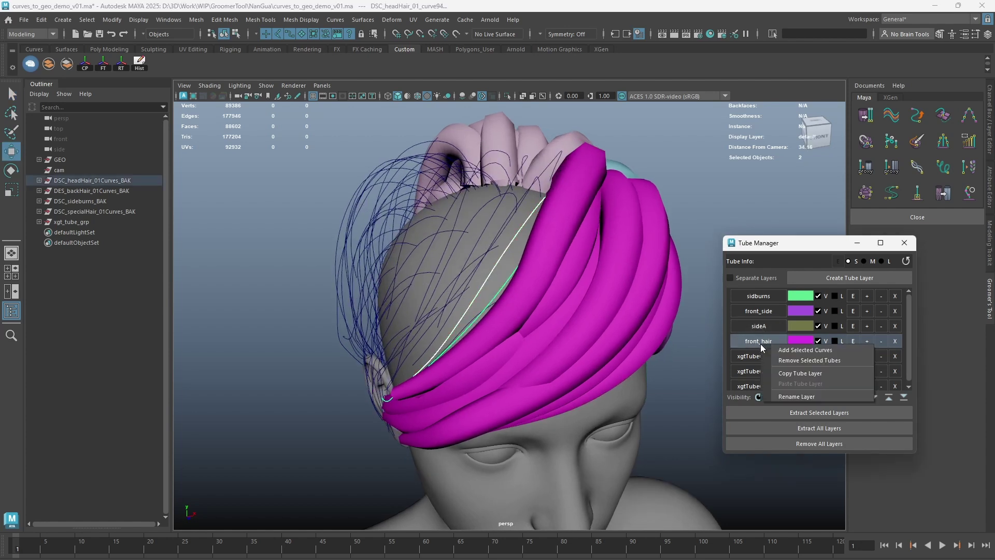
click(795, 348)
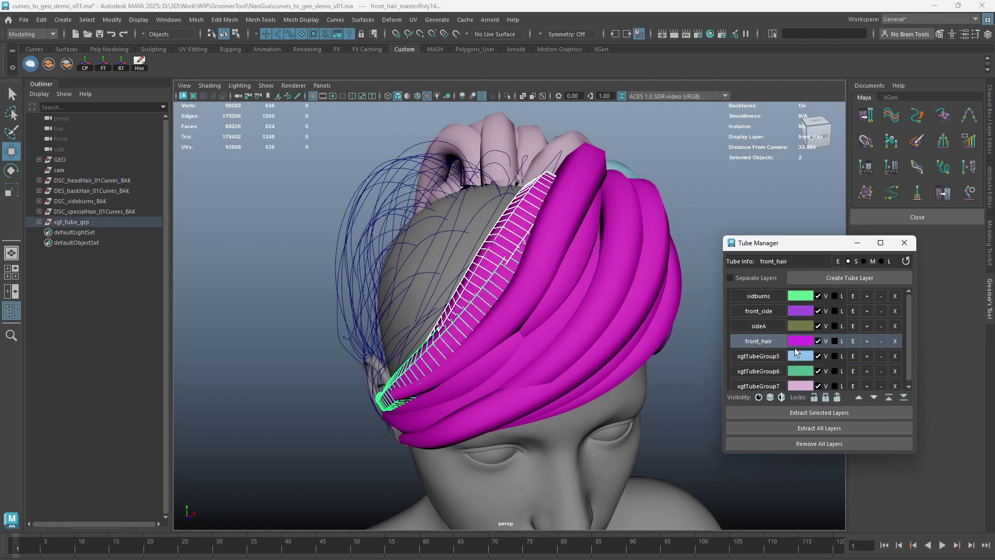
click(852, 341)
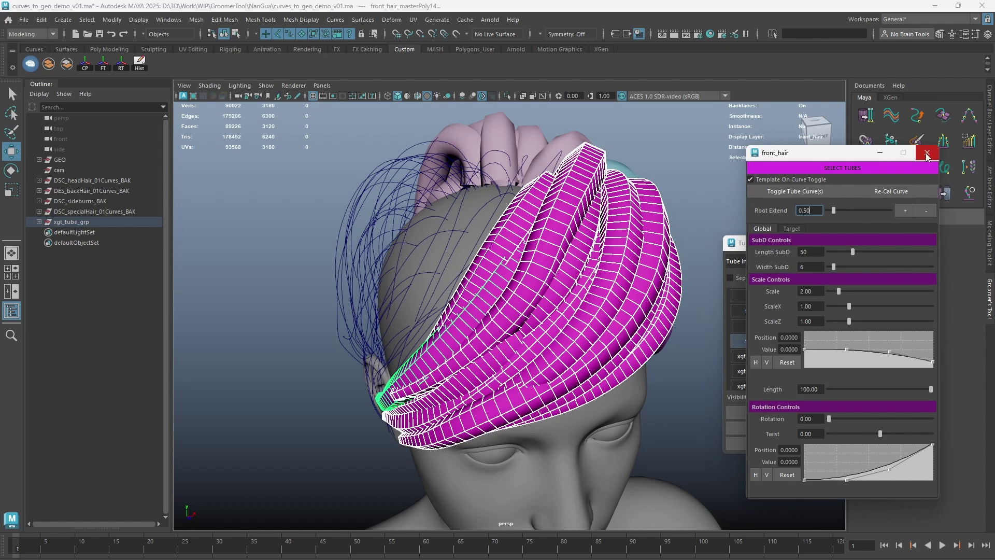
click(927, 153)
Add the bare curves beside the pink tubes at the back of the head to the xgtTubeGroup7 layer.
alt+drag(469, 278, 496, 272)
click(478, 245)
shift+click(493, 265)
shift+click(501, 251)
shift+click(503, 251)
right_click(764, 386)
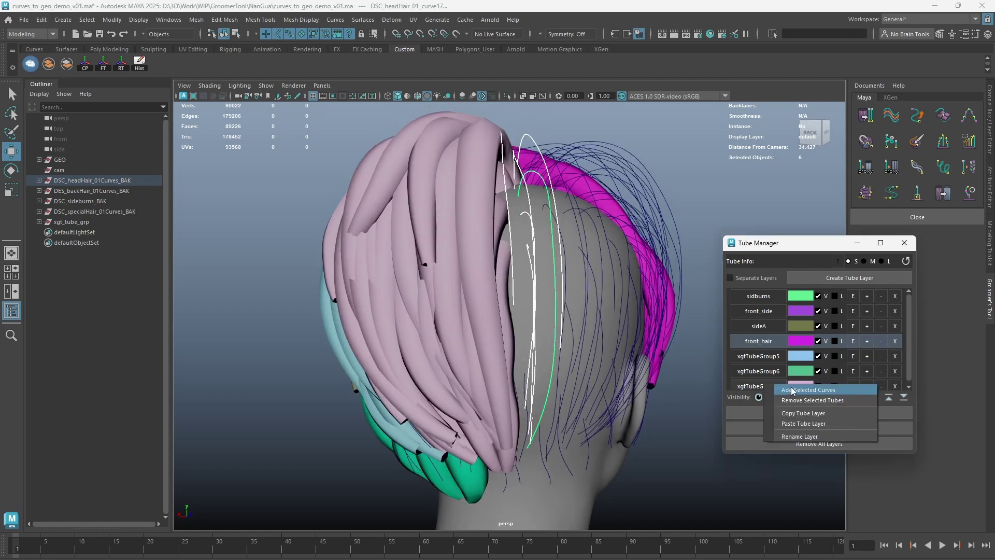
click(792, 389)
Identify the layer of a green nape tube and rename that layer, xgtTubeGroup6, as back_bottom.
alt+middle_drag(505, 431, 506, 295)
alt+drag(507, 297, 524, 306)
click(520, 310)
double_click(760, 260)
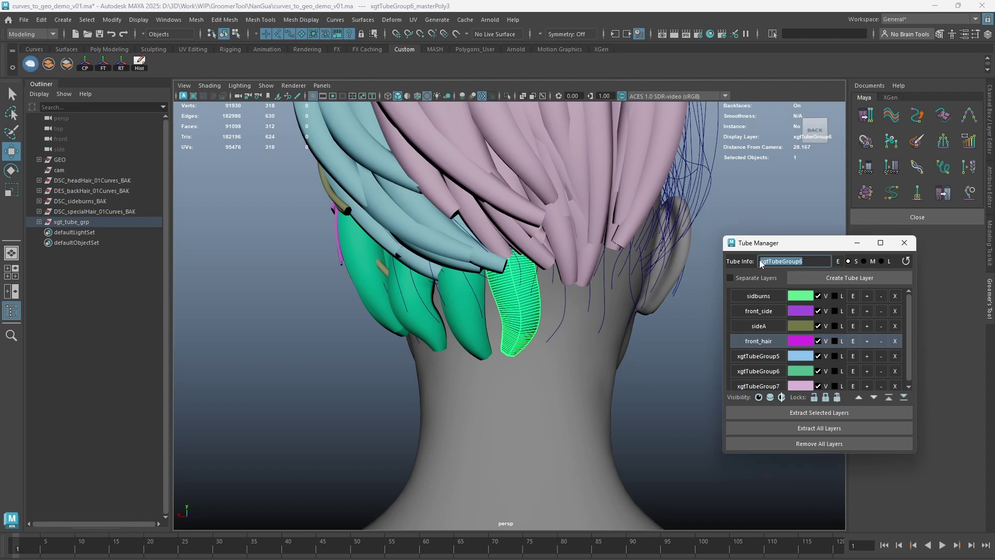
right_click(765, 369)
click(793, 422)
drag(428, 375, 340, 366)
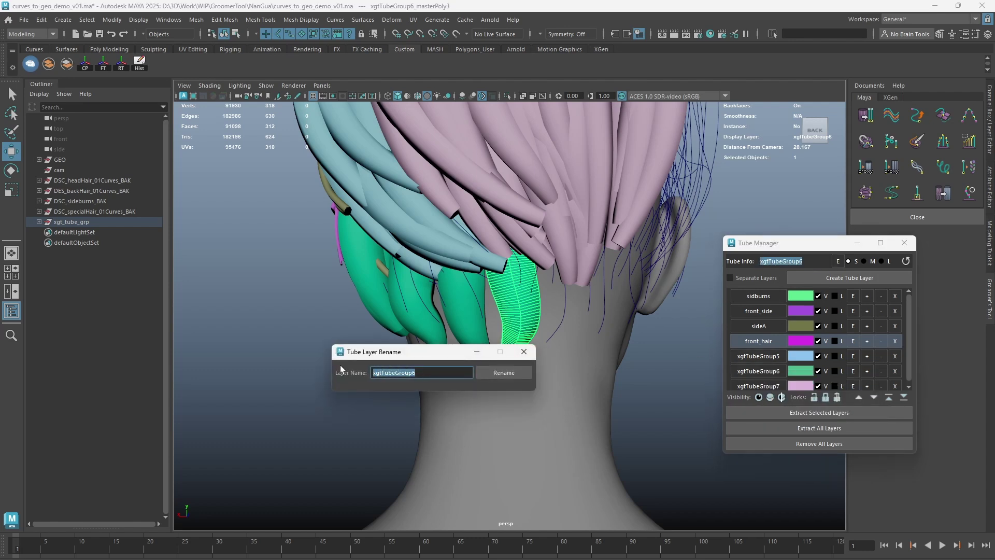
text(back_bottom)
click(504, 372)
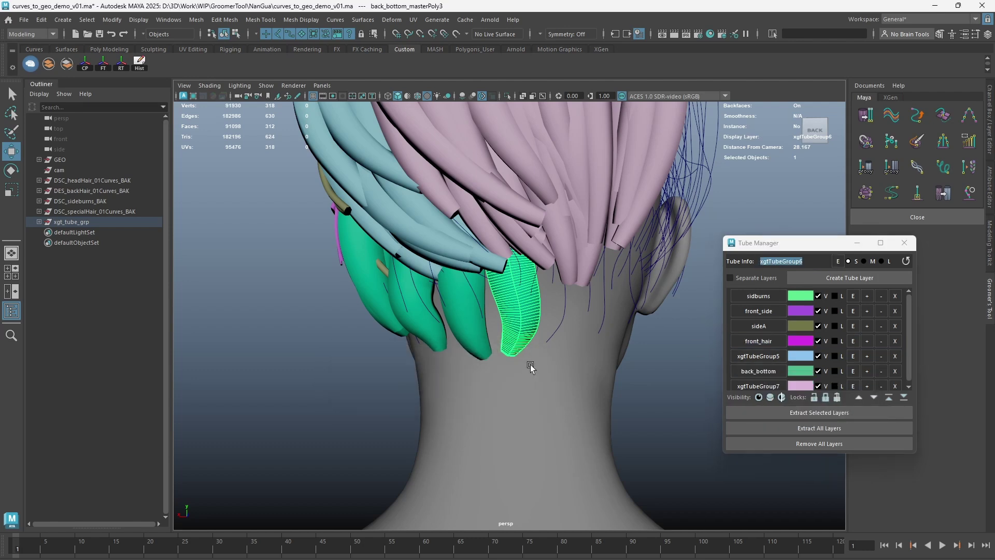
Set the back_bottom layer's global Scale to 1.33 and lower its scale curve's first inner point and end point.
click(764, 367)
click(852, 367)
drag(848, 292, 835, 292)
drag(847, 350, 846, 365)
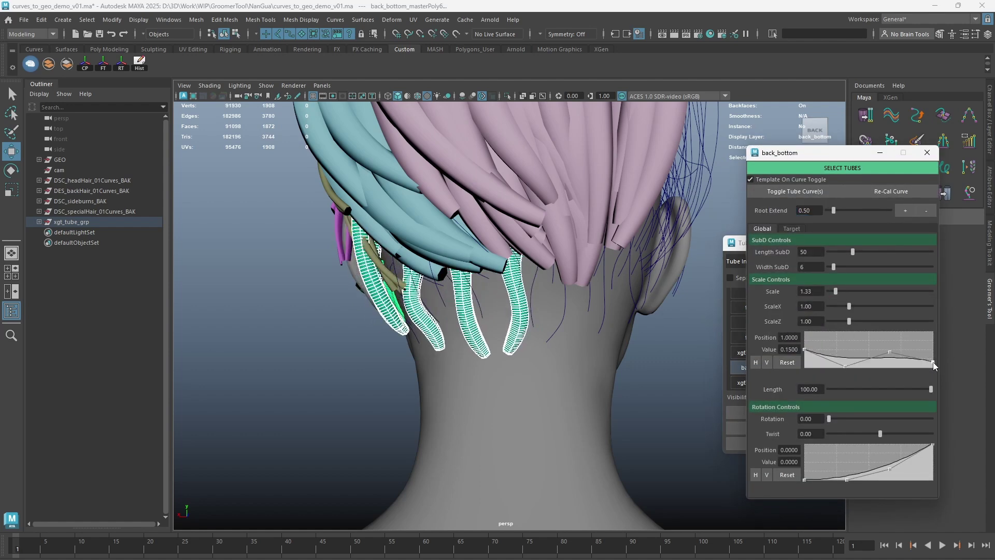
drag(933, 362, 934, 366)
click(927, 153)
Add the seven loose nape curves to the back_bottom layer and clear the selection.
click(532, 300)
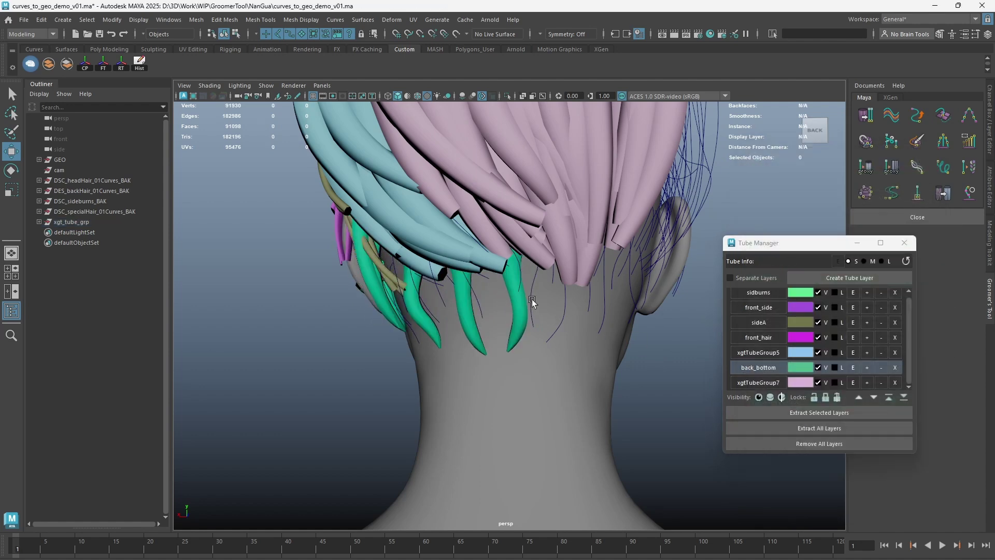
shift+click(476, 303)
shift+click(443, 302)
shift+click(425, 298)
shift+click(561, 309)
shift+click(590, 296)
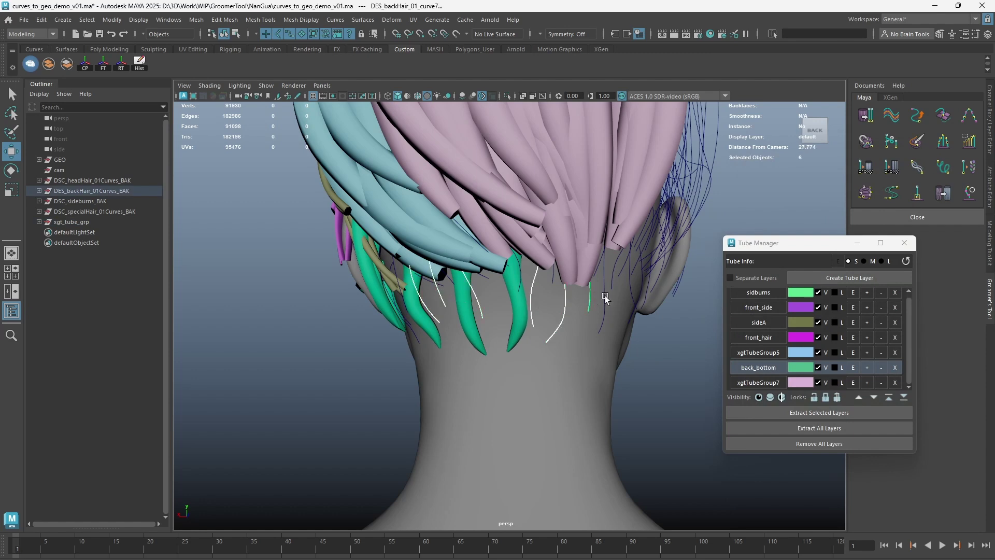
shift+click(603, 298)
right_click(770, 364)
click(783, 371)
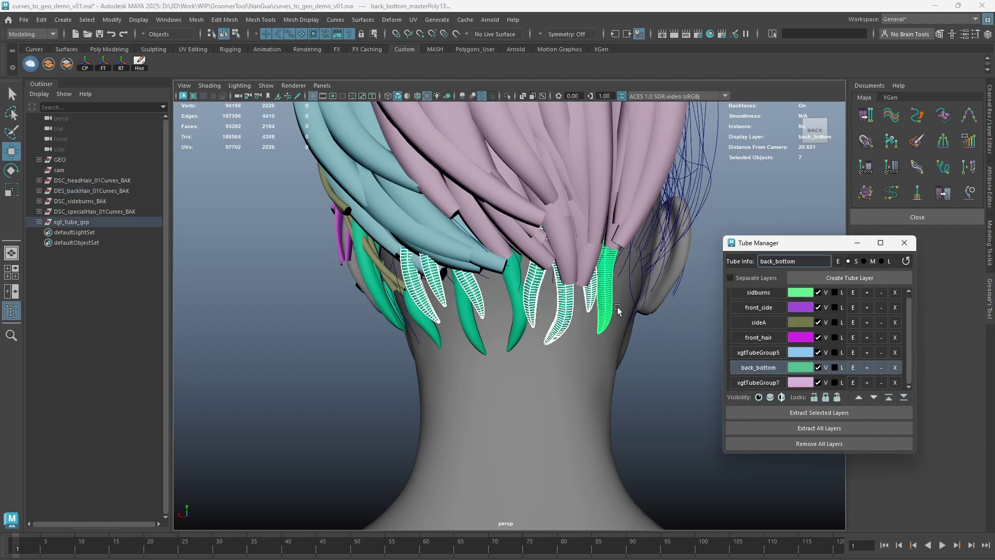
click(634, 344)
Hide all tube layers at once, and invert the visibility to show them again.
alt+drag(633, 344, 565, 352)
click(759, 398)
click(770, 397)
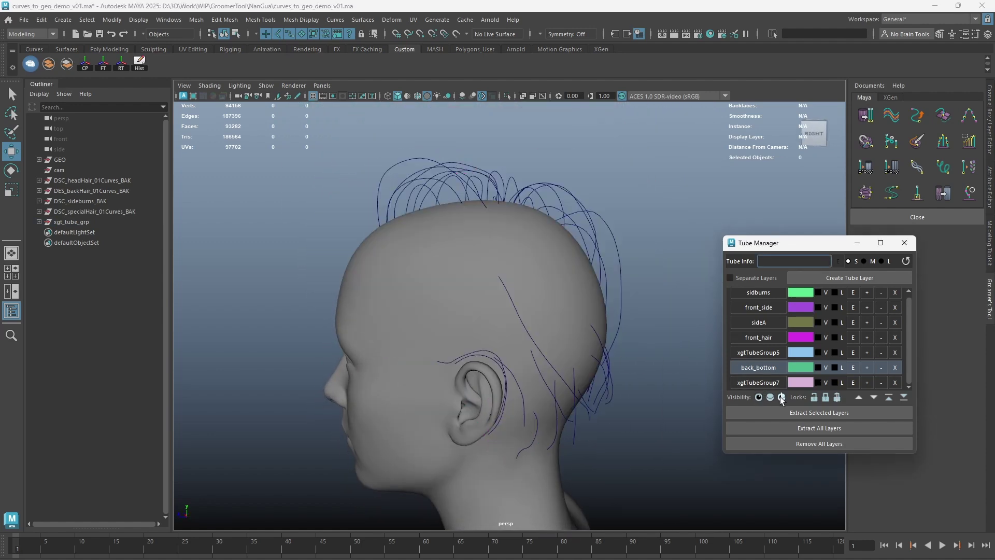
click(781, 397)
Lock and unlock all tube layers at once, and invert the locks twice.
click(825, 397)
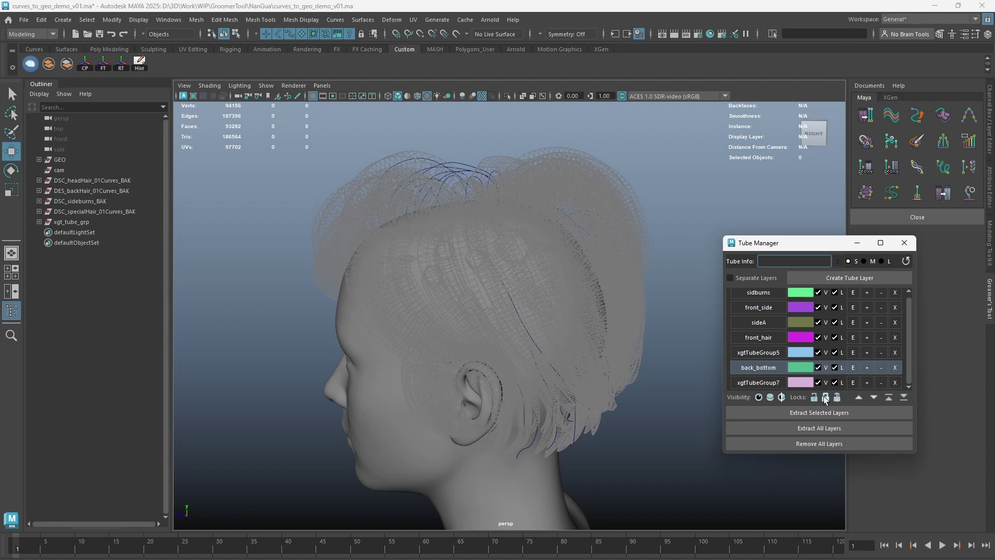
click(815, 397)
click(837, 397)
click(838, 396)
Try moving the back_bottom layer up, down and to the top of the layer list, and place it last.
click(758, 367)
click(858, 396)
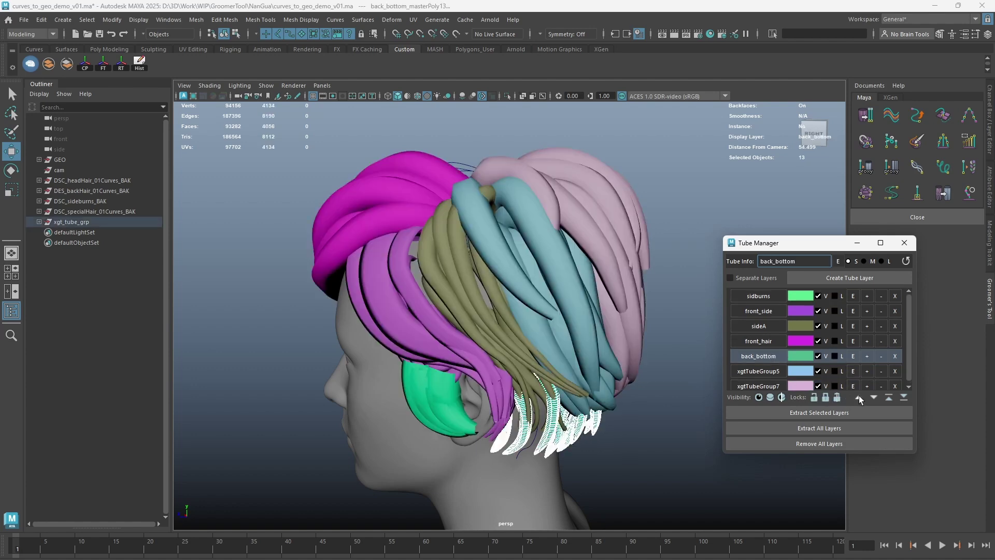
click(859, 397)
click(873, 397)
click(889, 397)
click(903, 397)
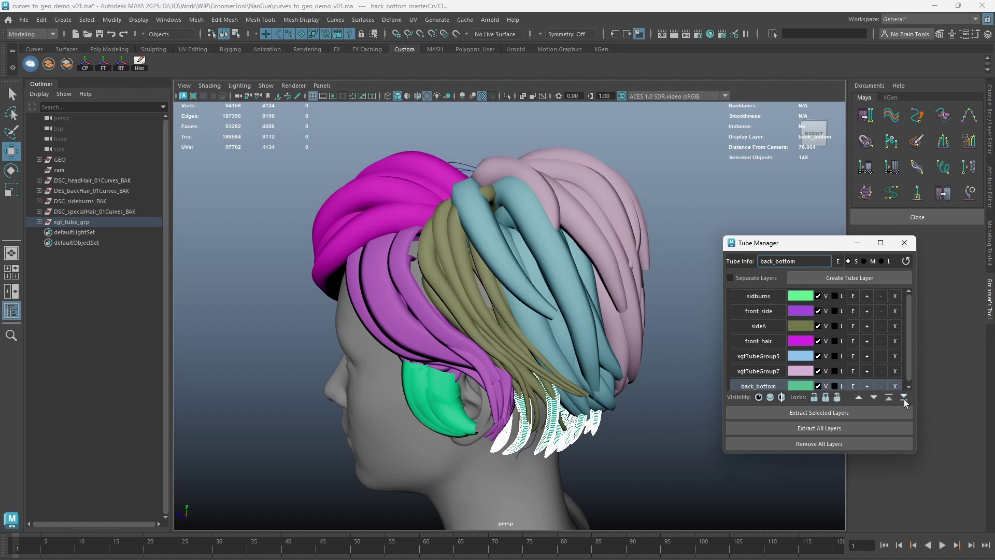
Remove the sidburns, sideA and xgtTubeGroup5 layers together.
click(755, 298)
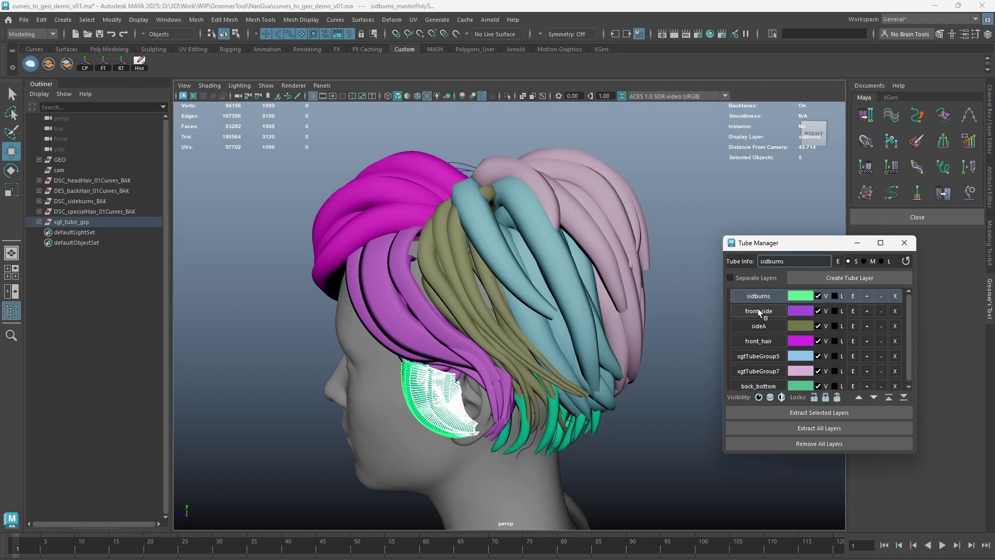
ctrl+click(763, 325)
ctrl+click(771, 356)
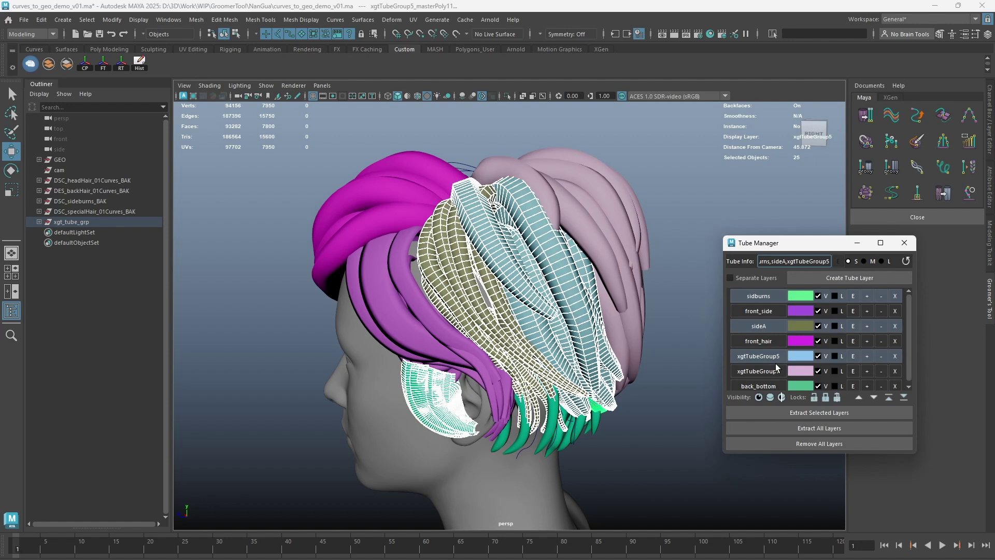
click(894, 296)
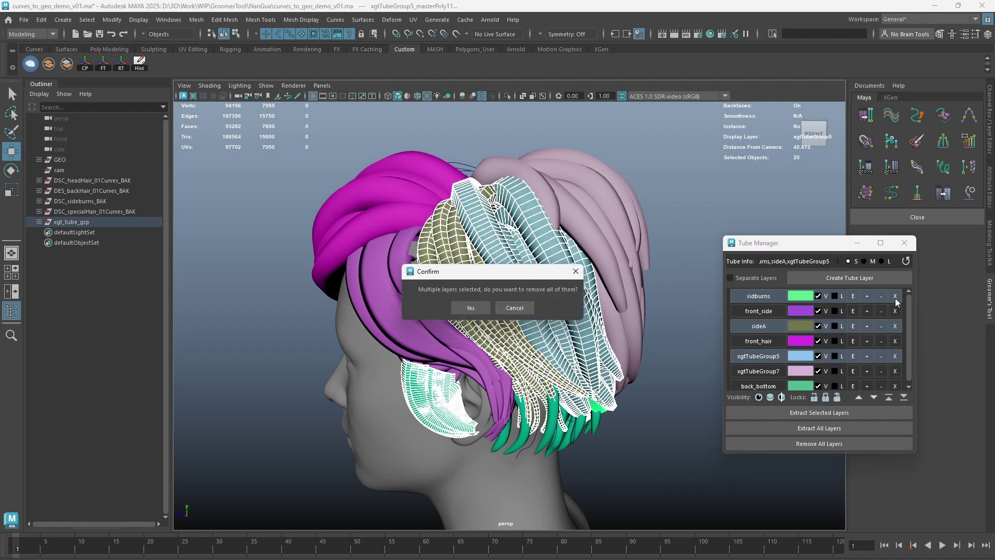
click(470, 308)
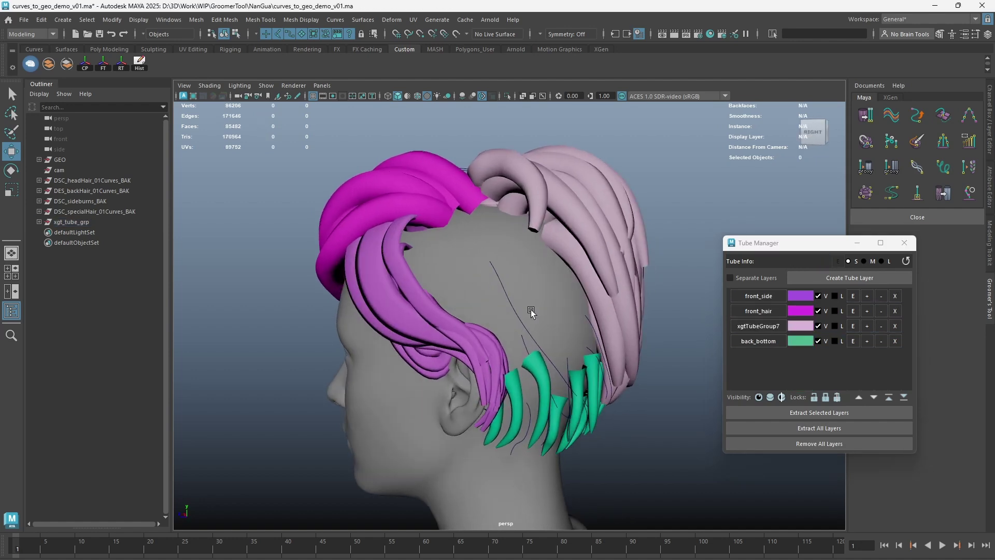
Undo the removal of the three layers and refresh the Tube Manager's layer list.
key(ctrl+z)
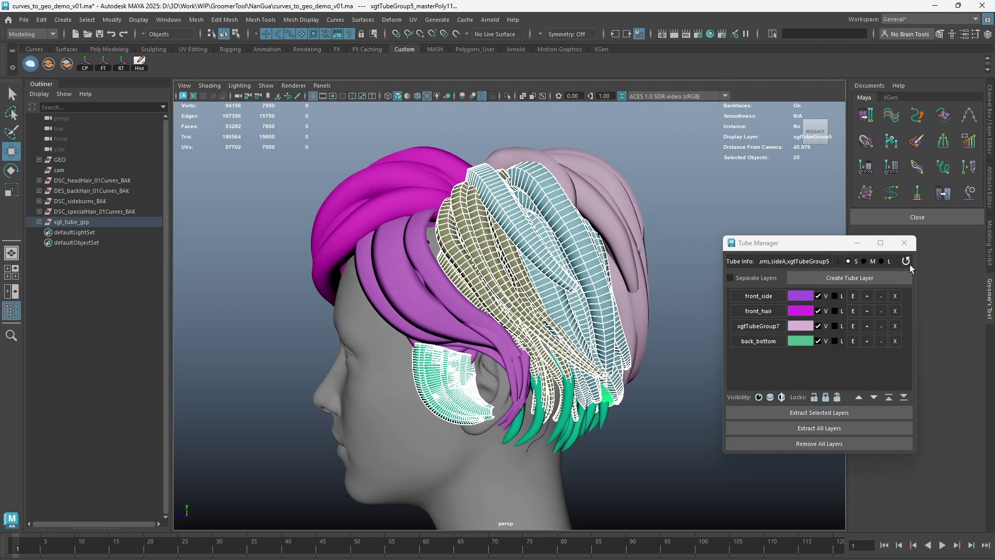
click(905, 262)
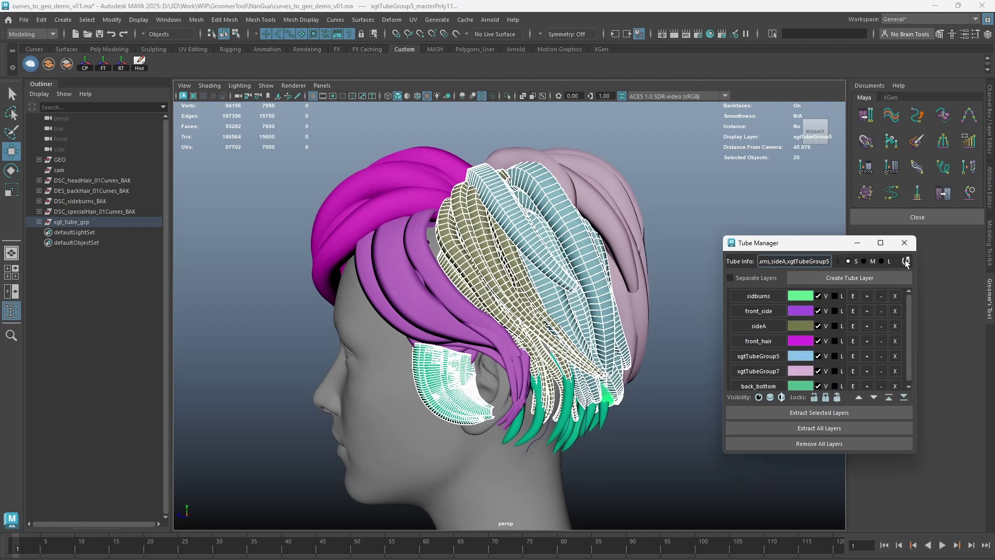